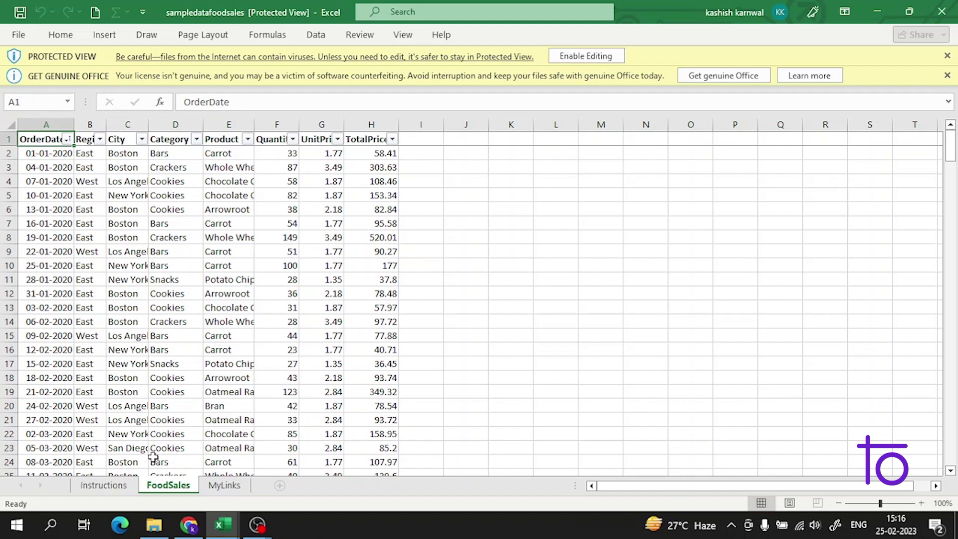
Select the header cells in sampledatafoodsales and preview formatting options without applying any.
click(478, 200)
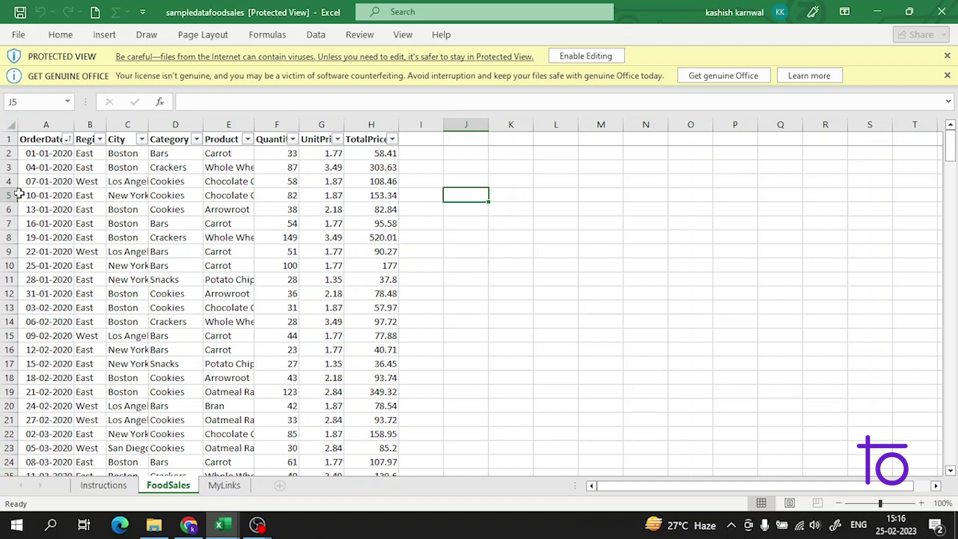
click(22, 171)
click(449, 196)
drag(52, 141, 355, 140)
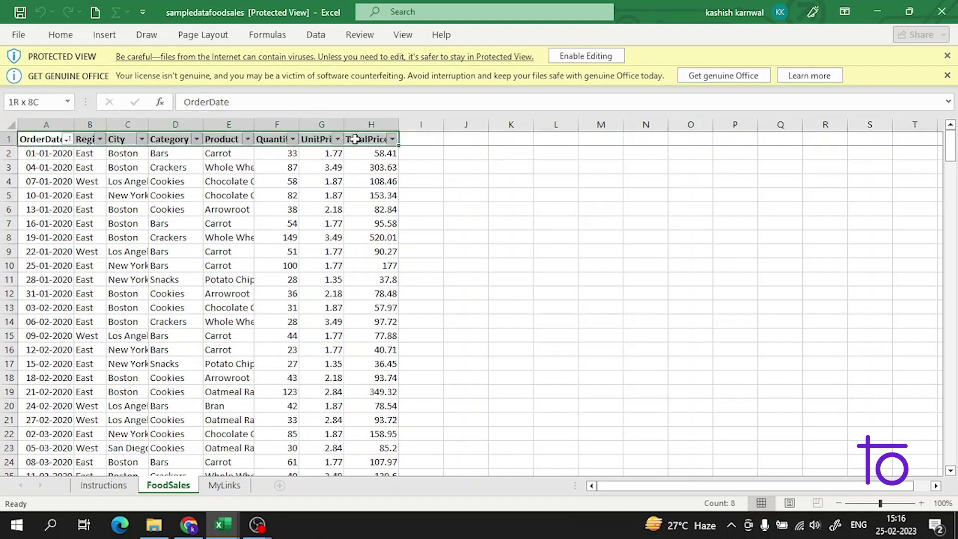
click(61, 35)
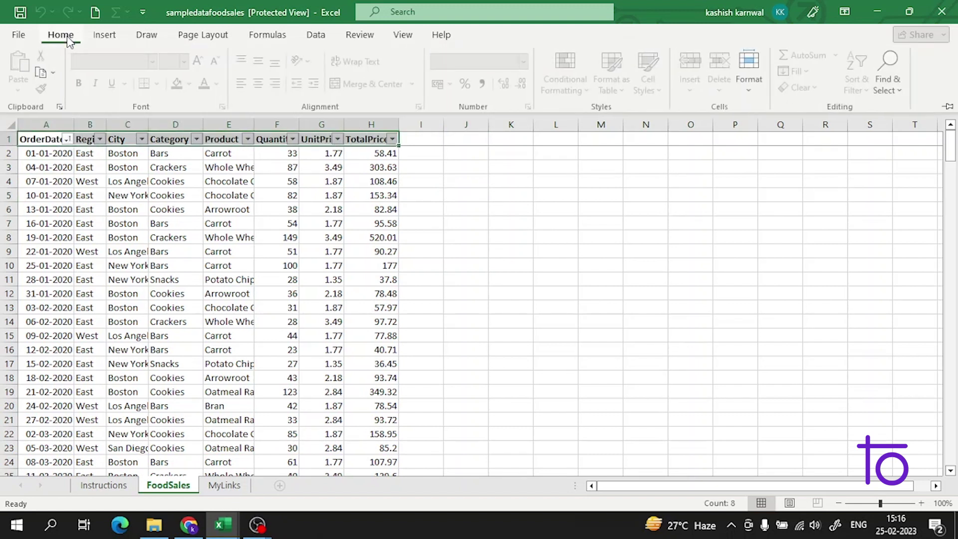
click(473, 190)
Select the first data row A2:H2 and preview its formatting options, leaving it unchanged.
click(93, 168)
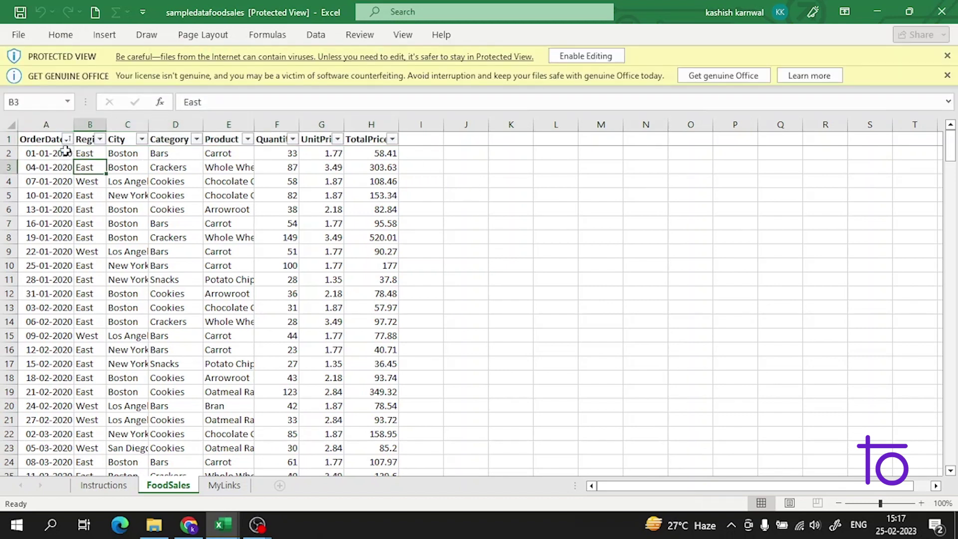
drag(65, 152, 387, 152)
click(51, 39)
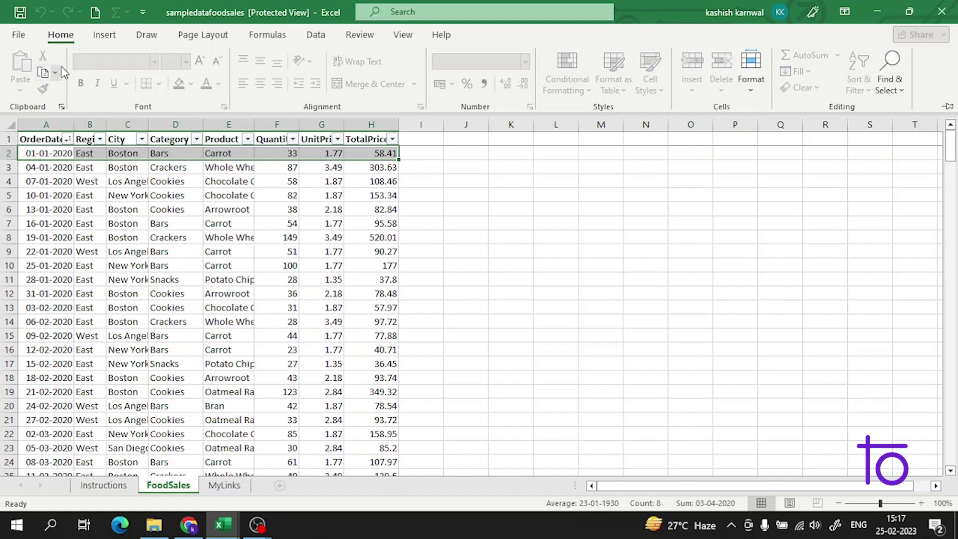
click(701, 206)
click(445, 194)
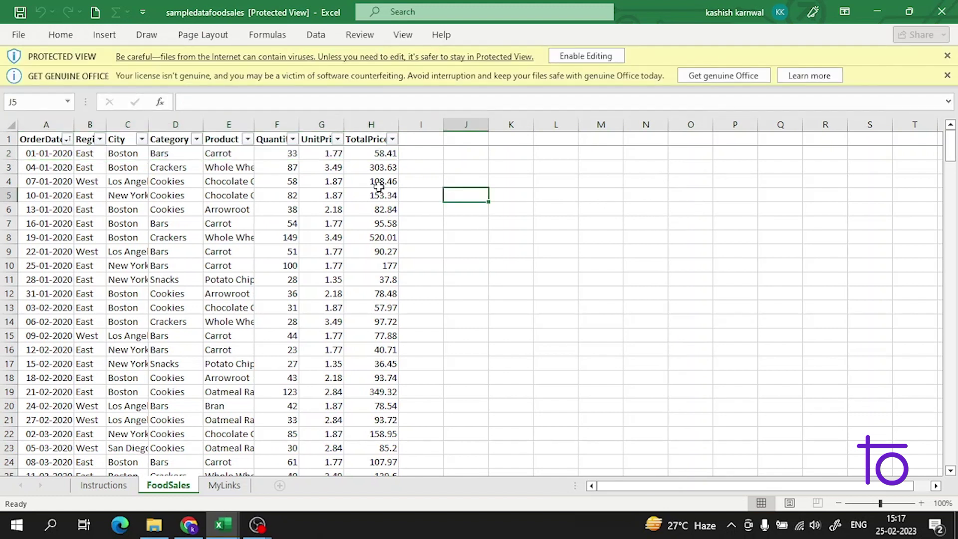
click(238, 155)
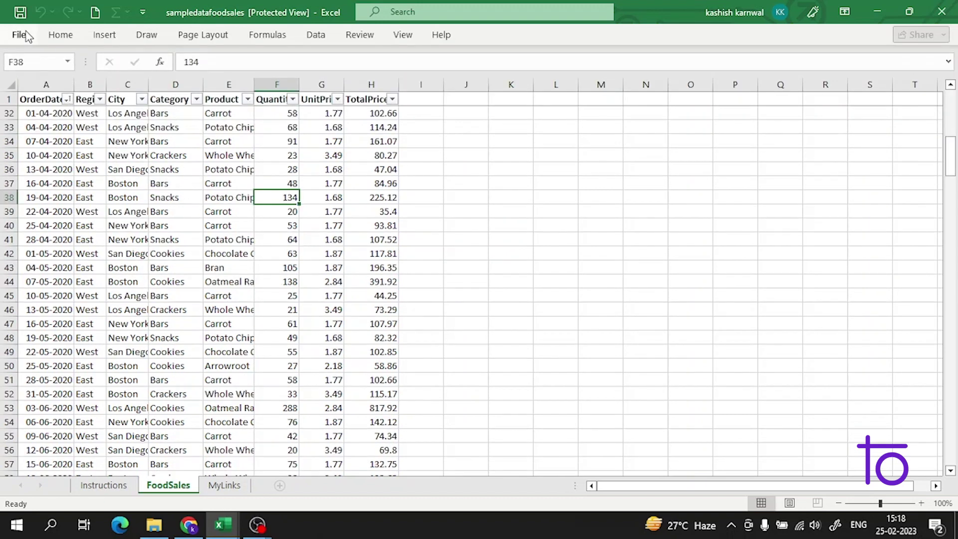
Try reopening recent workbook Book1, dismiss the file-not-found error, and return to sampledatafoodsales.
click(23, 34)
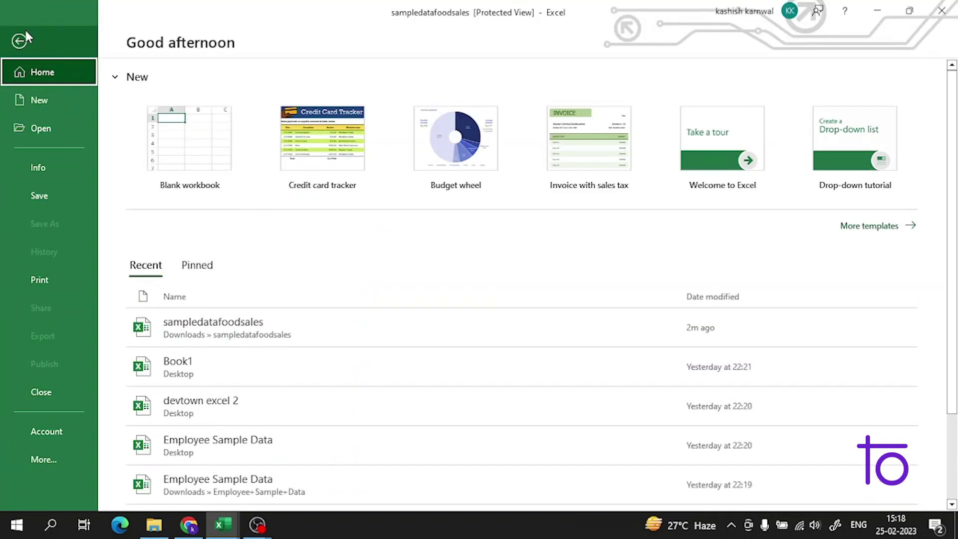
click(244, 379)
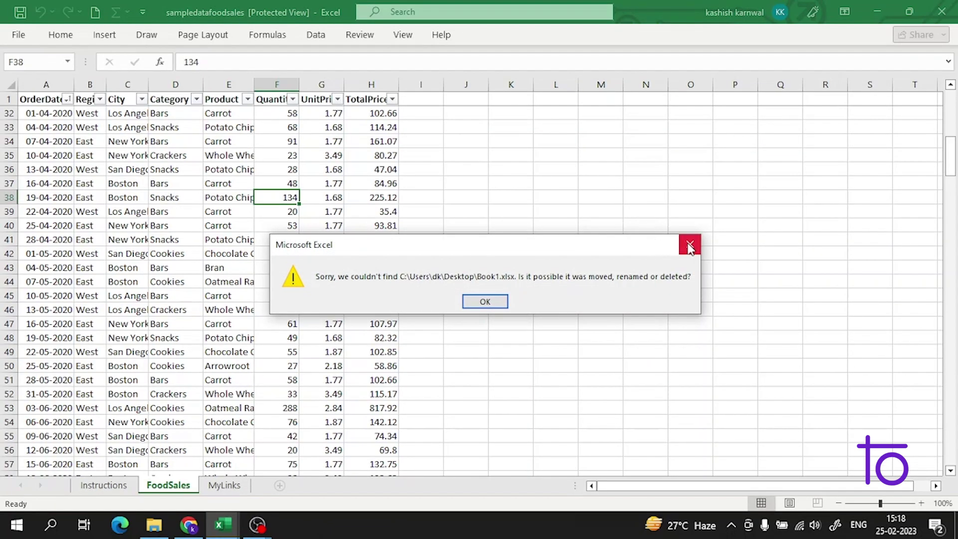
click(690, 245)
click(20, 35)
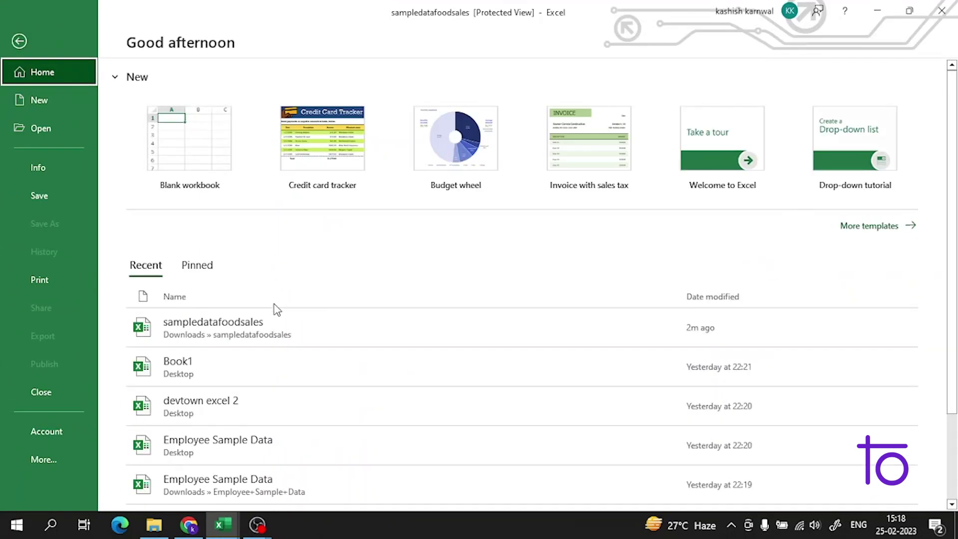
click(274, 316)
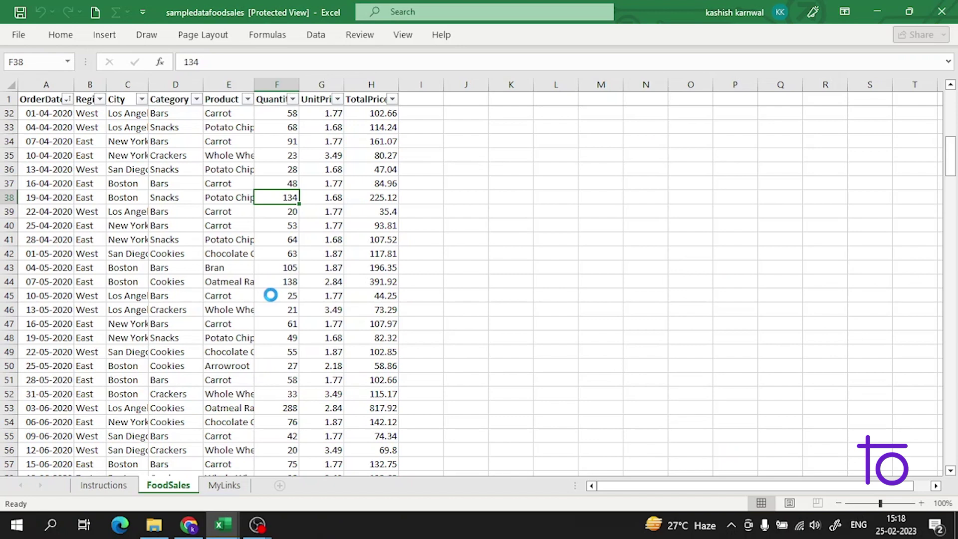
Try opening the recent Employee Sample Data file and dismiss its file-not-found error.
click(15, 34)
click(226, 442)
click(482, 301)
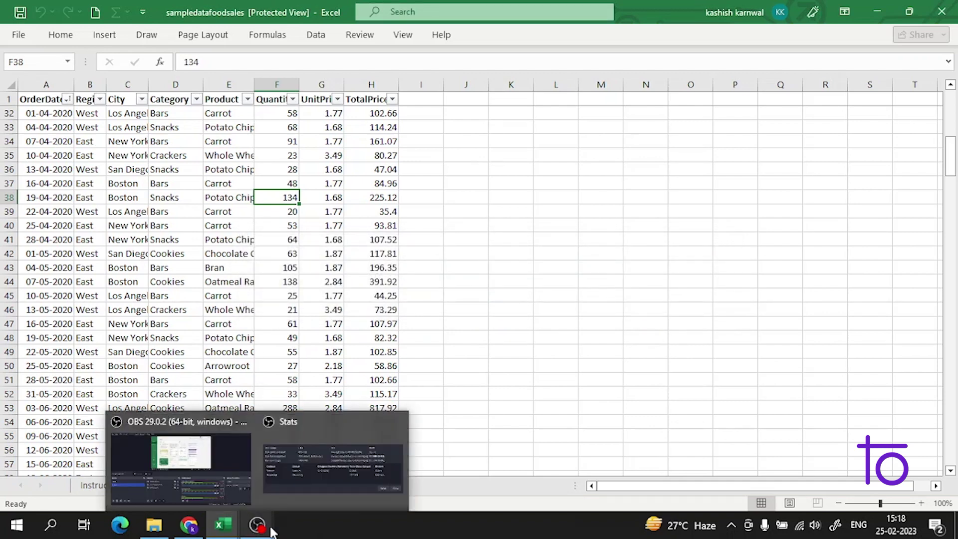
Switch to the Budget wheel workbook and then back to sampledatafoodsales.
click(231, 487)
mouse_move(223, 523)
click(197, 469)
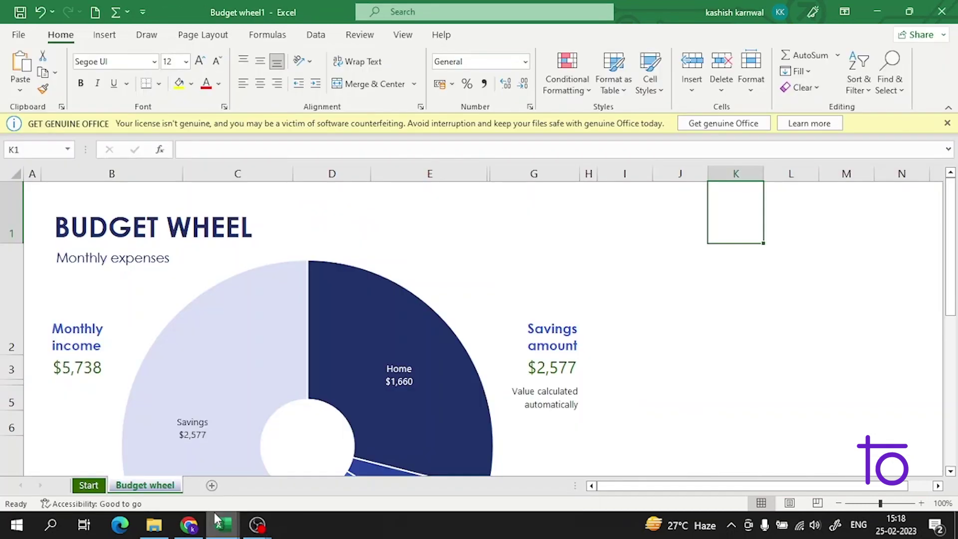
mouse_move(223, 523)
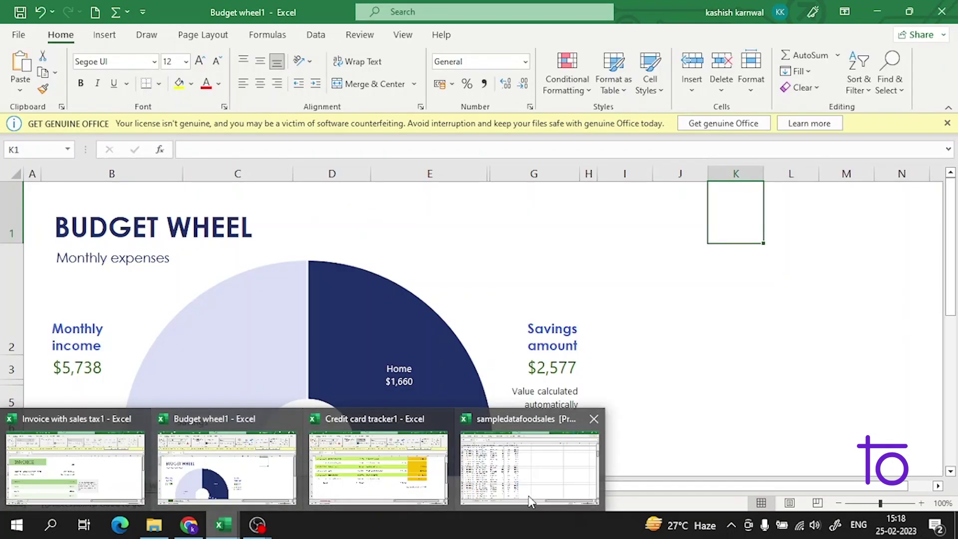
click(517, 481)
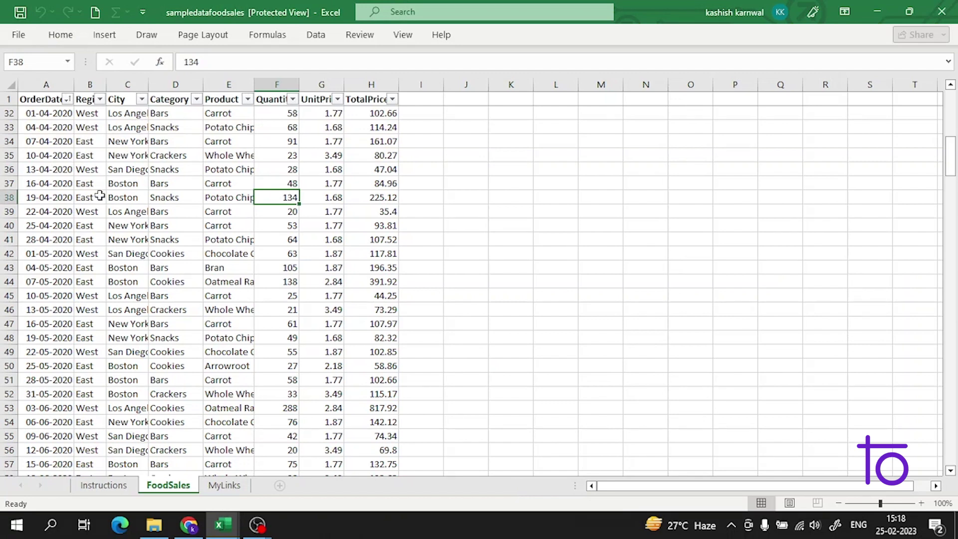
Try opening the recent devtown excel file, dismiss the not-found error, and return to File > Home.
click(18, 35)
scroll(182, 344, down, 1)
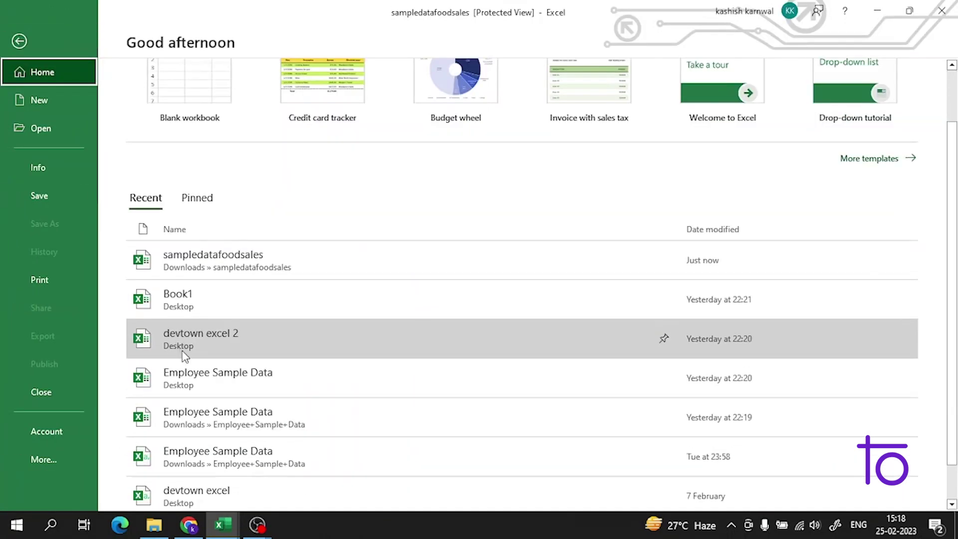
scroll(200, 379, down, 1)
click(234, 459)
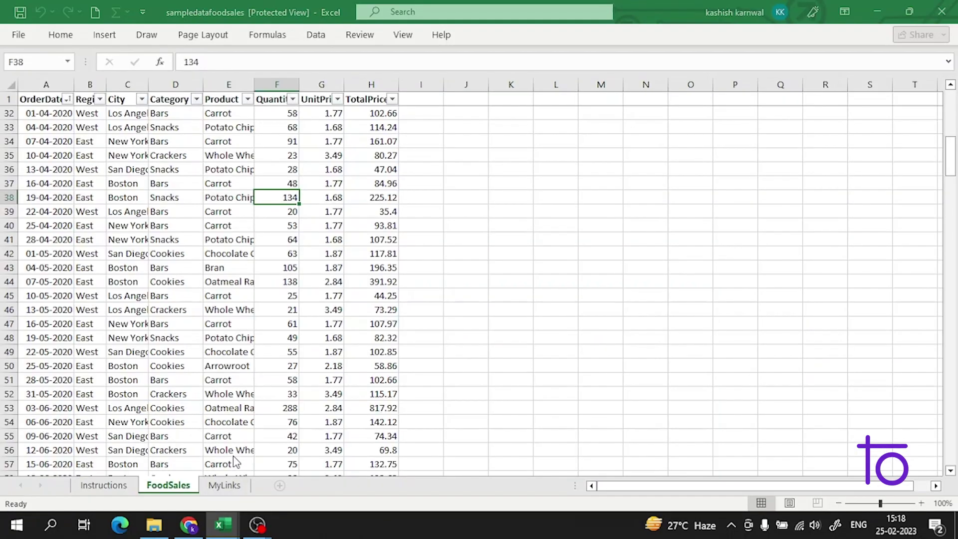
click(702, 243)
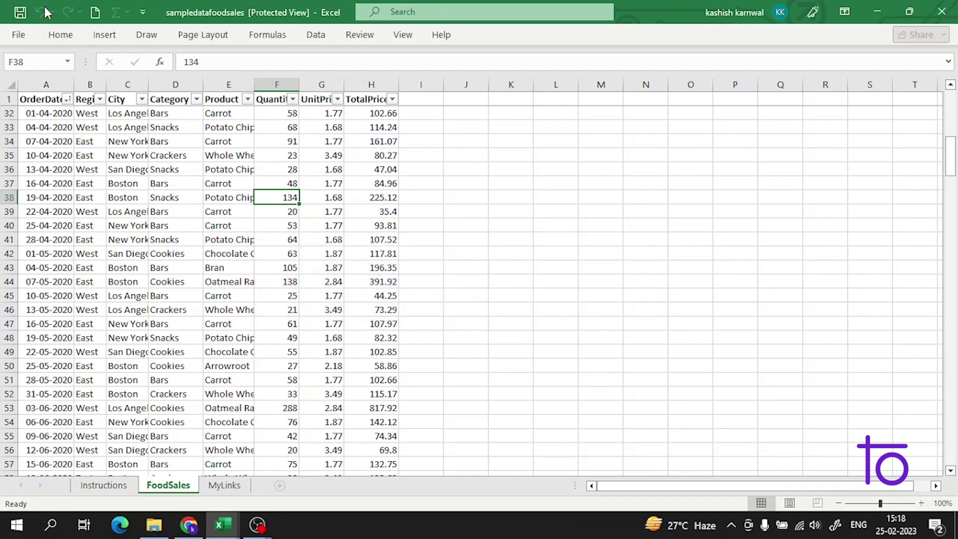
click(18, 35)
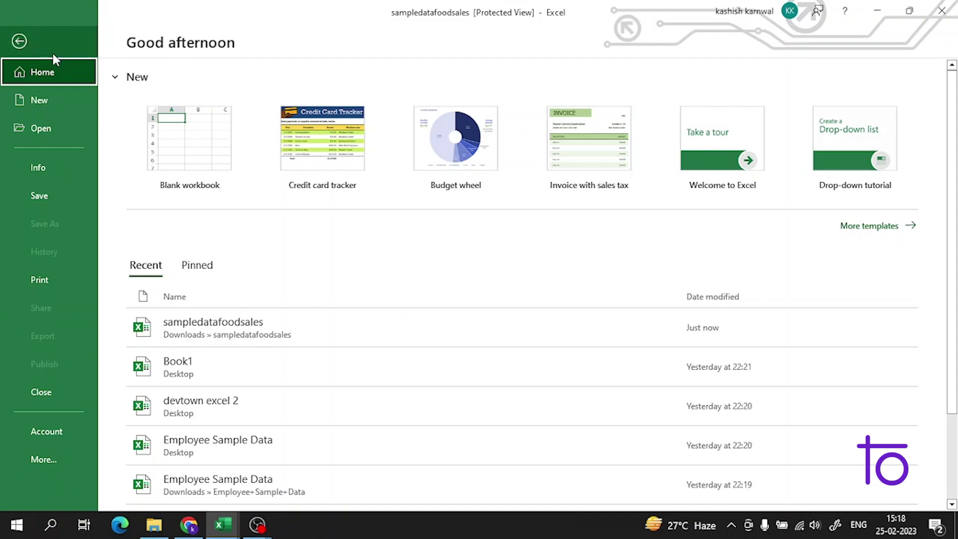
Create a blank workbook with a 'class roll no' heading and roll numbers 1–9 in column A.
click(190, 166)
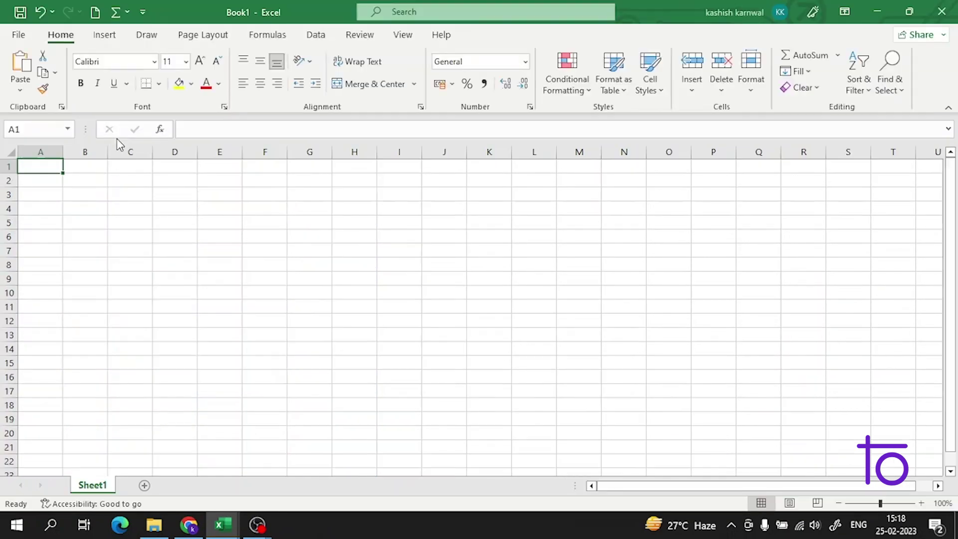
text(class roll no)
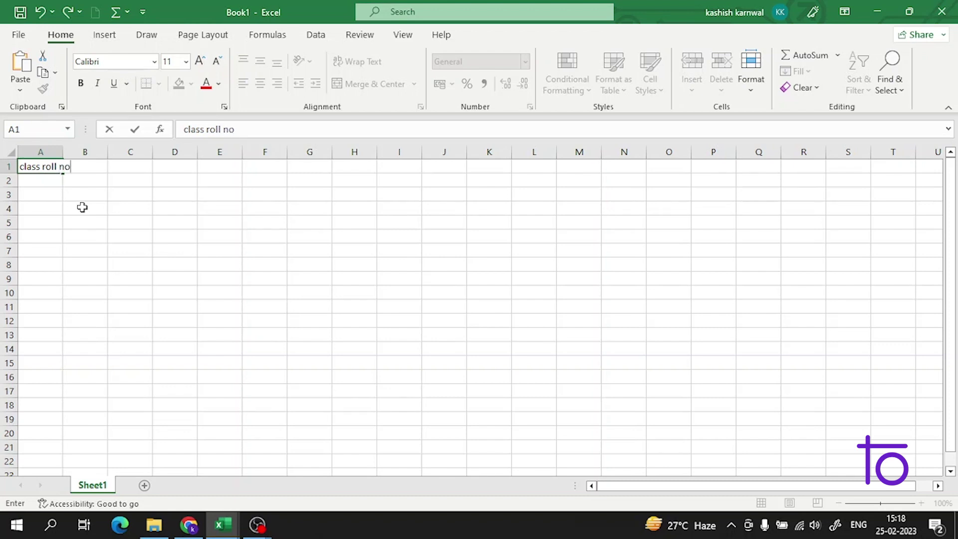
key(Return)
text(1)
key(Return)
text(2)
key(Return)
text(3)
key(Return)
text(4 5 6 7 8 9)
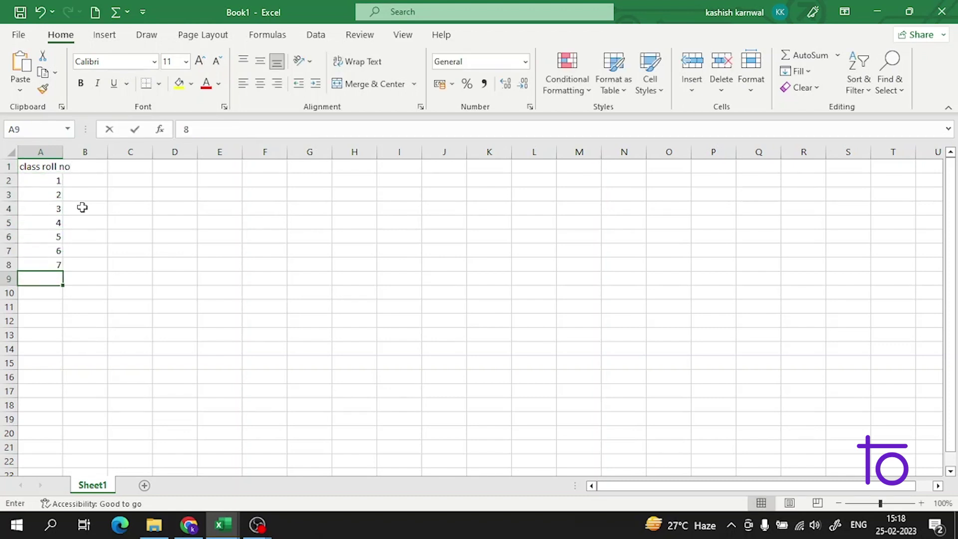
key(Return)
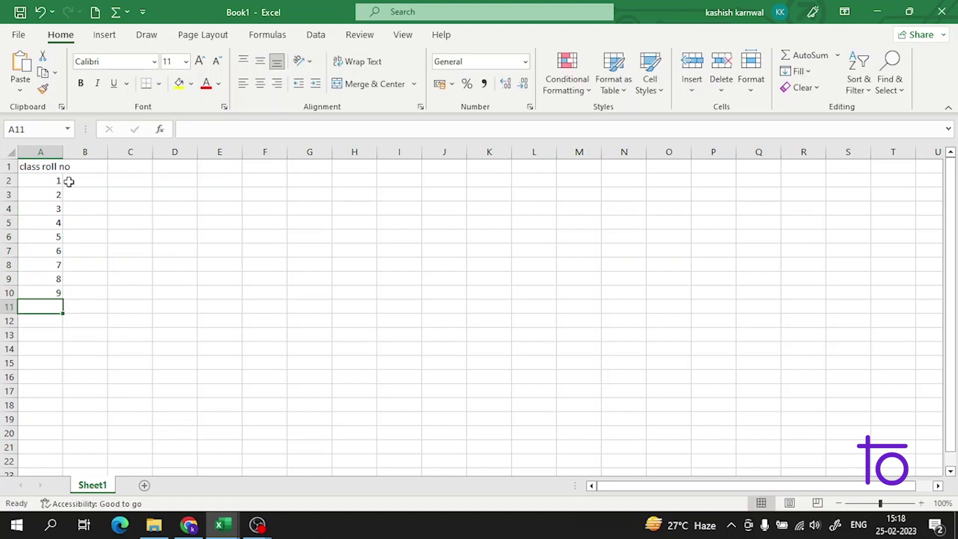
Add a 'unit 1' column in B with marks 54, 75, 4, 67, 345, 678, 45, 56, 45.
click(91, 169)
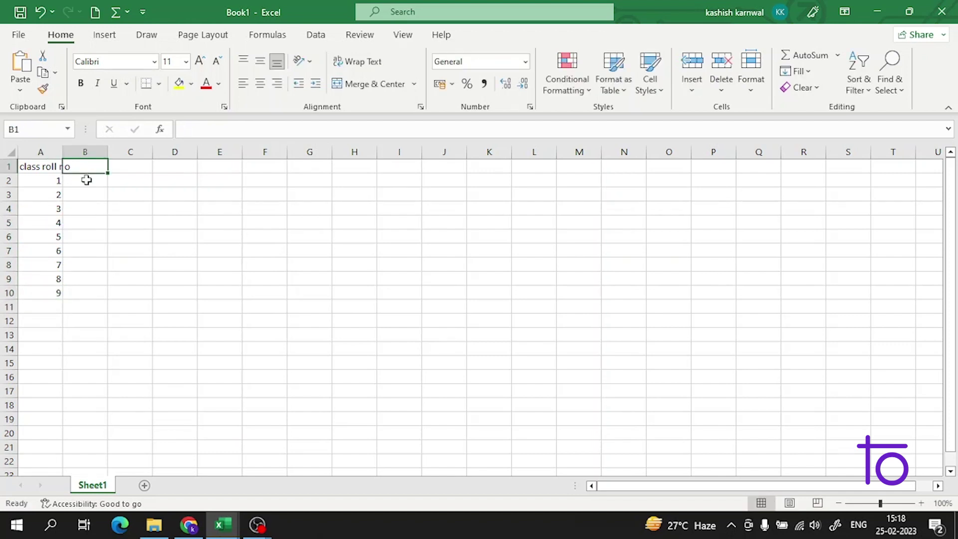
text(unit)
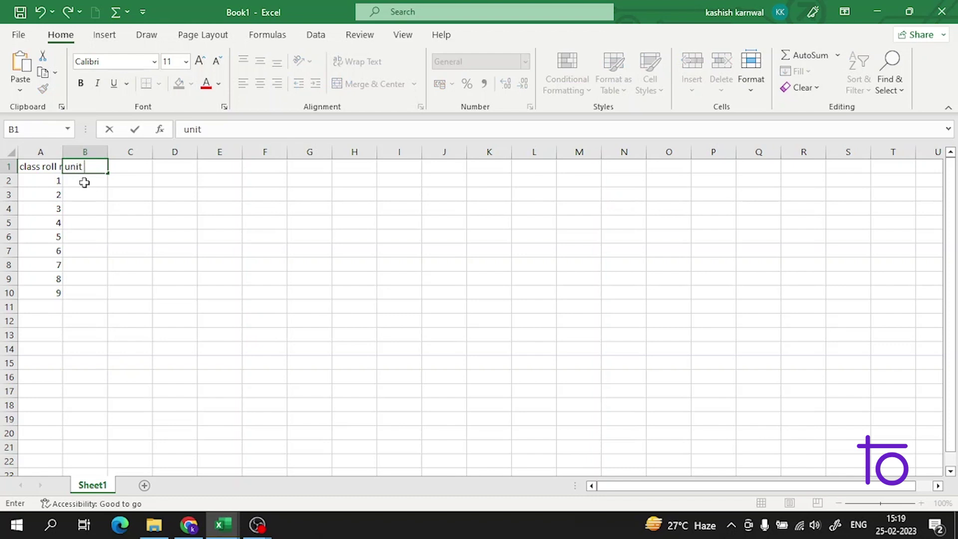
text( 1)
key(Return)
text(54)
key(Return)
text(75)
key(Return)
text(4)
key(Return)
text(67)
key(Return)
text(345)
key(Return)
text(678)
key(Return)
text(45)
key(Return)
text(56)
key(Return)
text(45)
key(Return)
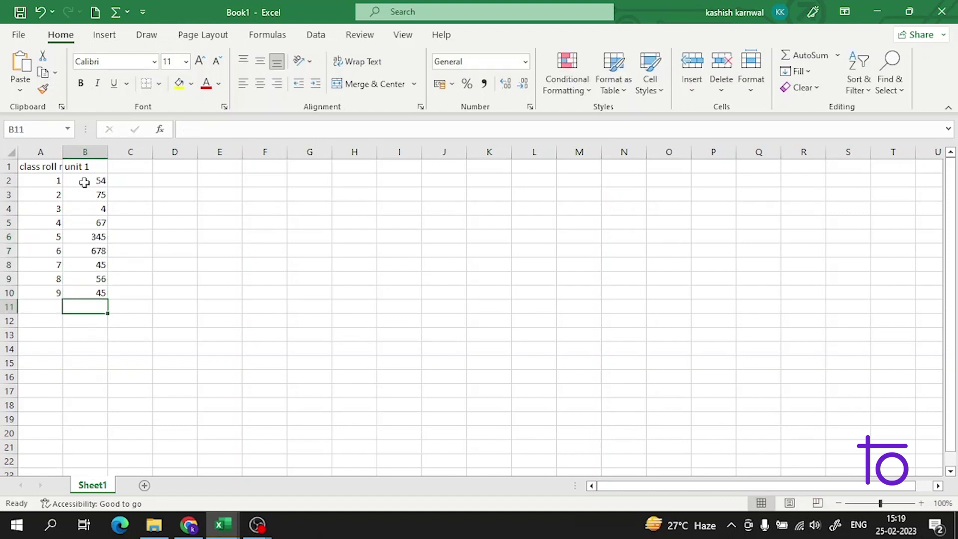
Add a 'unit 2' column in C with marks 34, 564, 563, 5, 3, 6, 54, 56, 54.
click(124, 167)
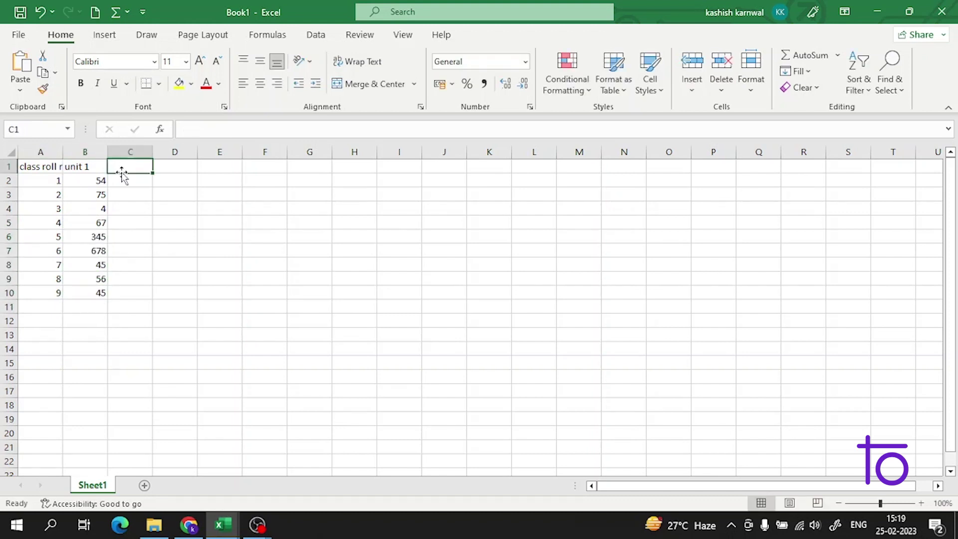
text(unit)
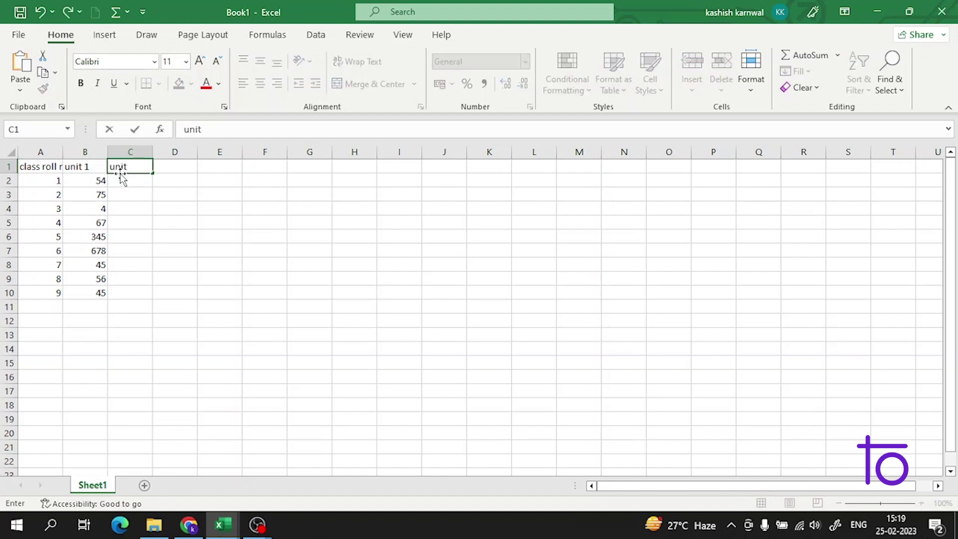
text( 2)
key(Return)
text(34)
key(Return)
text(564)
key(Return)
text(563)
key(Return)
text(5)
key(Return)
text(3 6)
key(Return)
text(54)
key(Return)
text(56)
key(Return)
text(54)
key(Return)
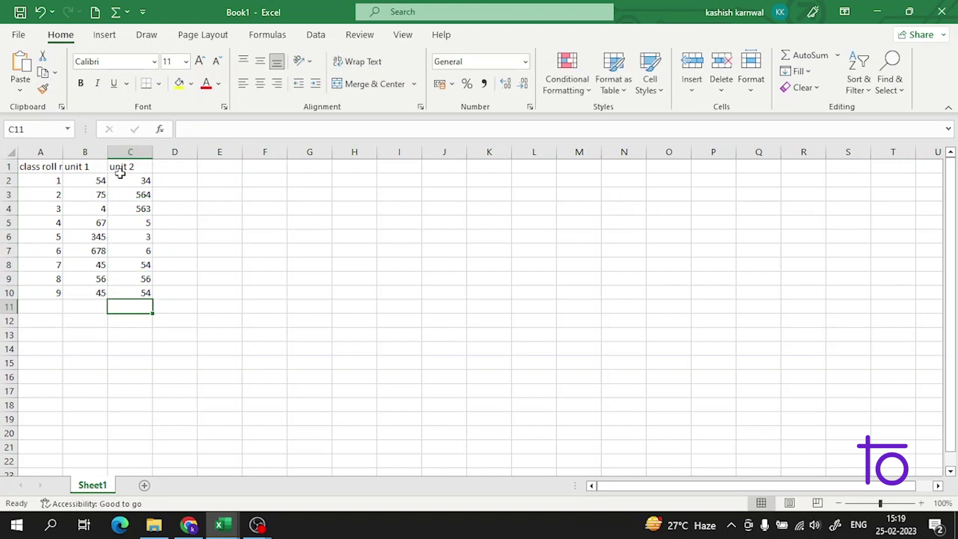
Label A11 'total' and start a SUM formula in B11.
click(45, 308)
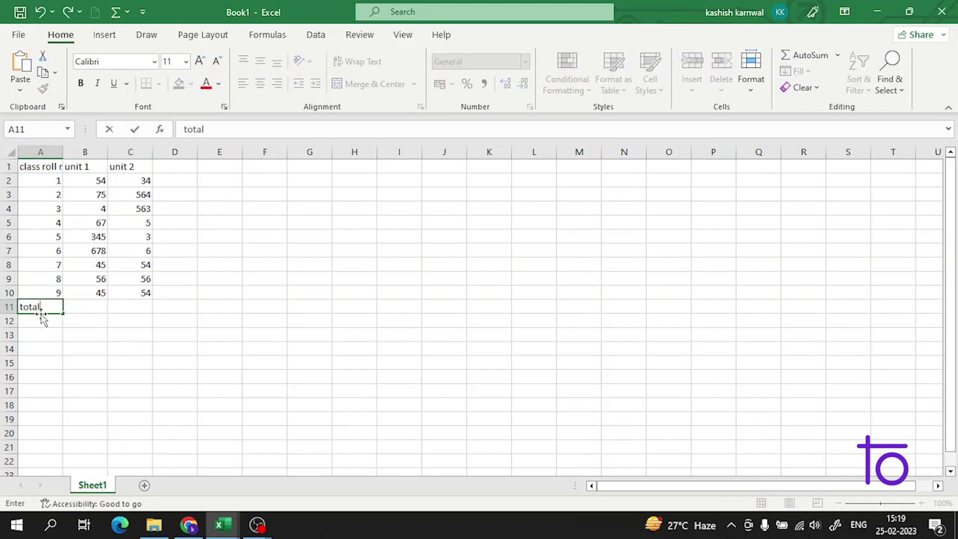
click(74, 306)
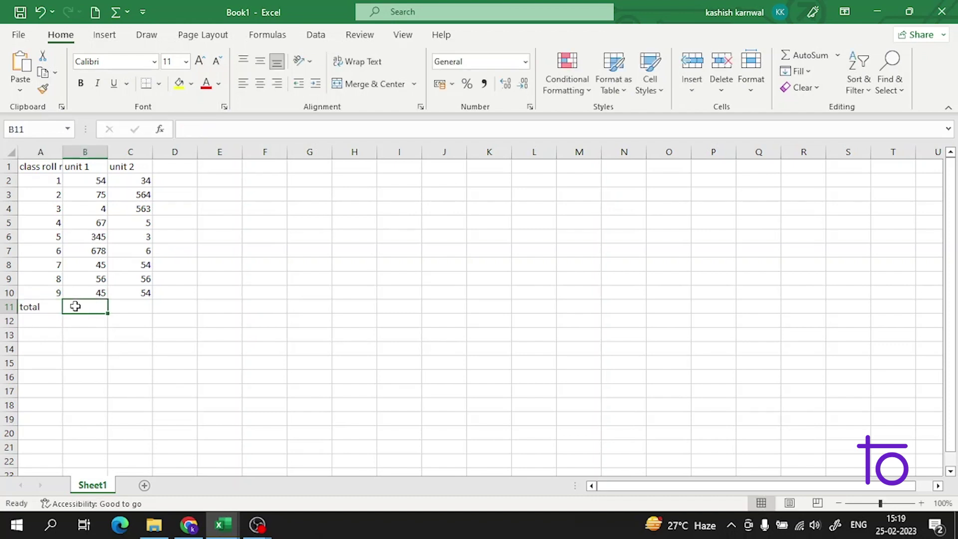
text(=)
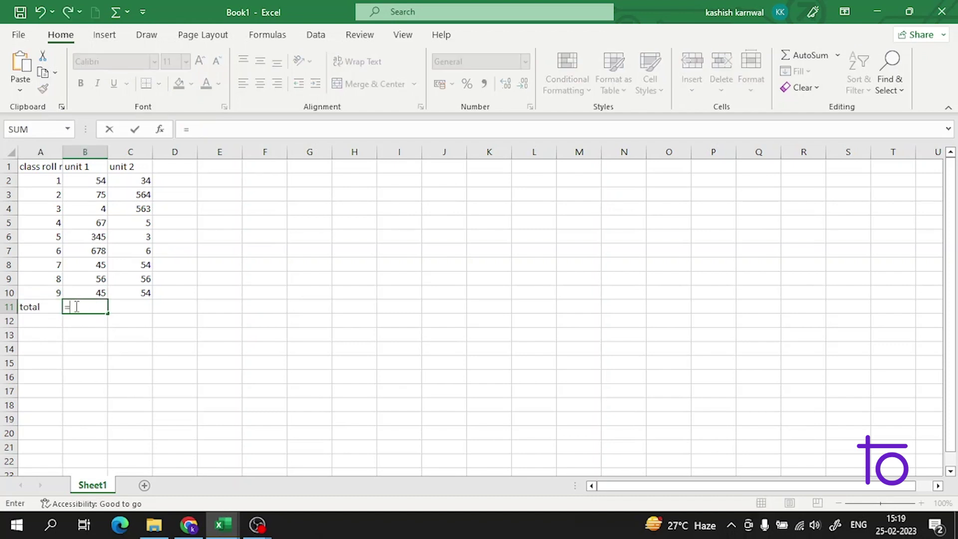
text(sum)
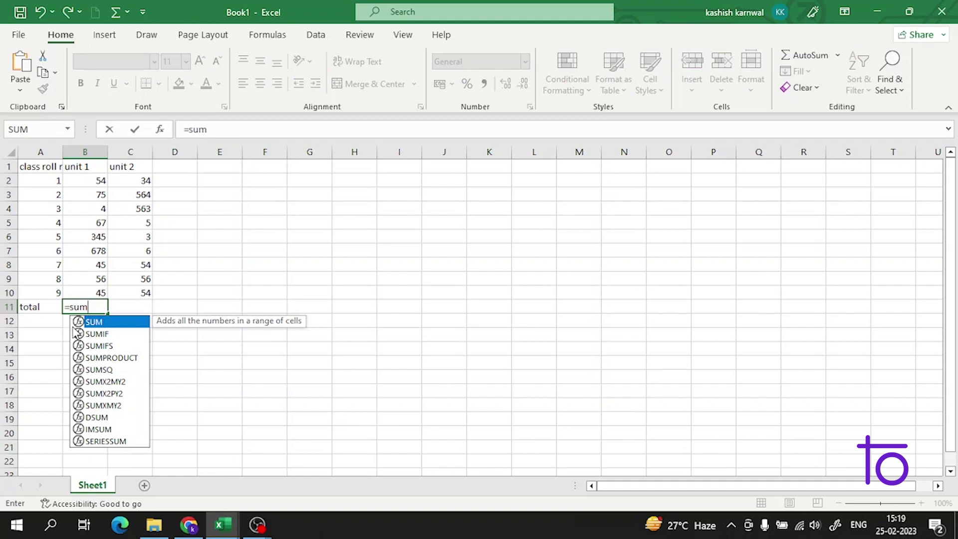
double_click(81, 321)
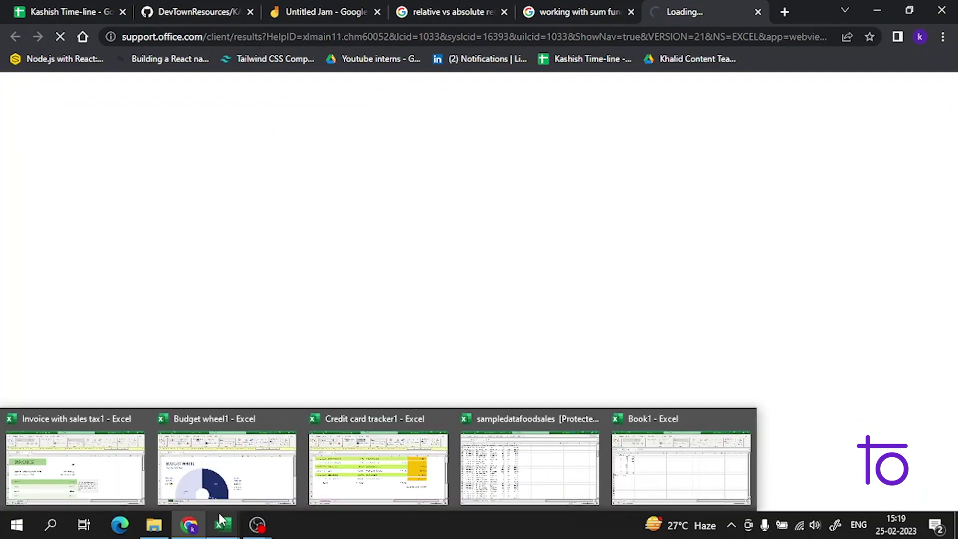
Complete =SUM(B2:B10) in B11 (1369) and fill it across to C11 (1339).
click(648, 464)
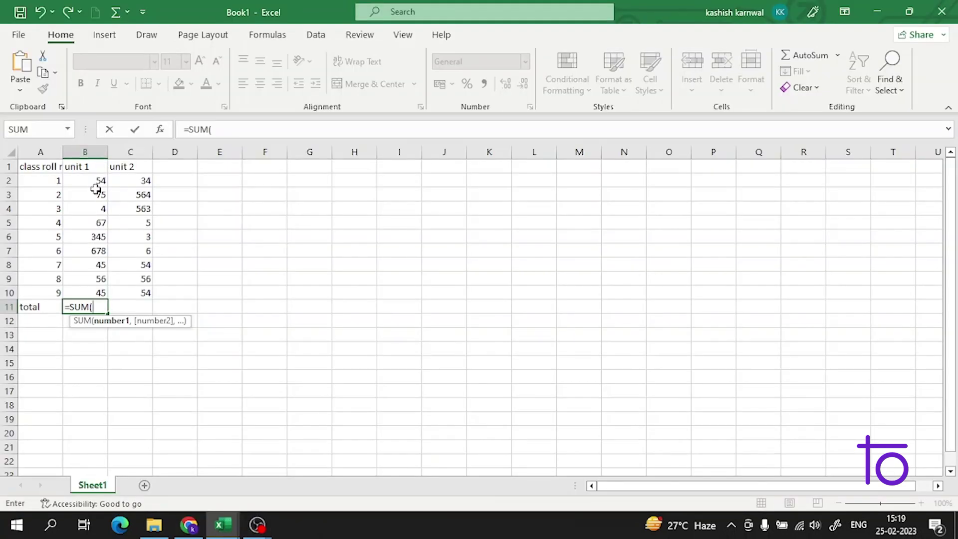
drag(97, 180, 107, 288)
key(Return)
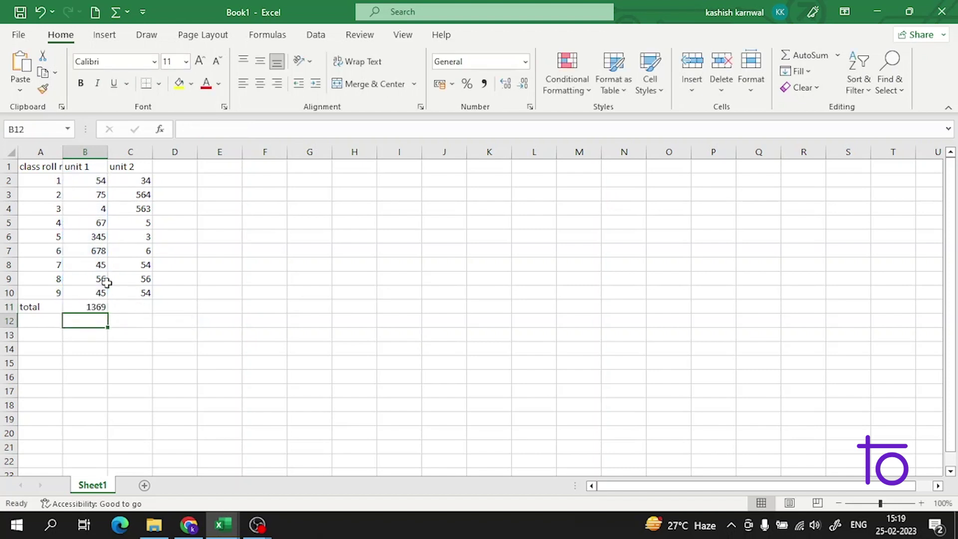
click(106, 309)
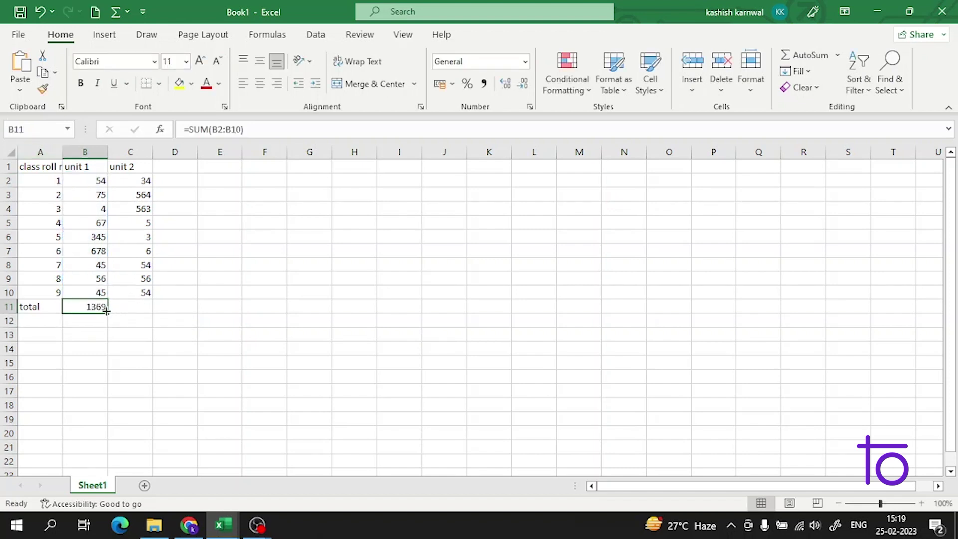
drag(108, 315, 145, 319)
click(145, 320)
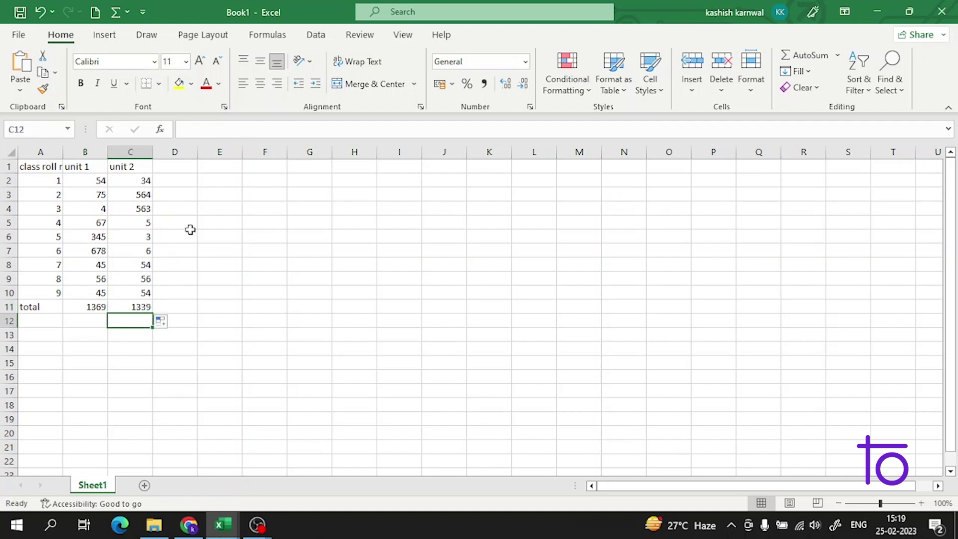
Fill the header cells A1:C1 yellow.
click(228, 195)
drag(34, 166, 130, 168)
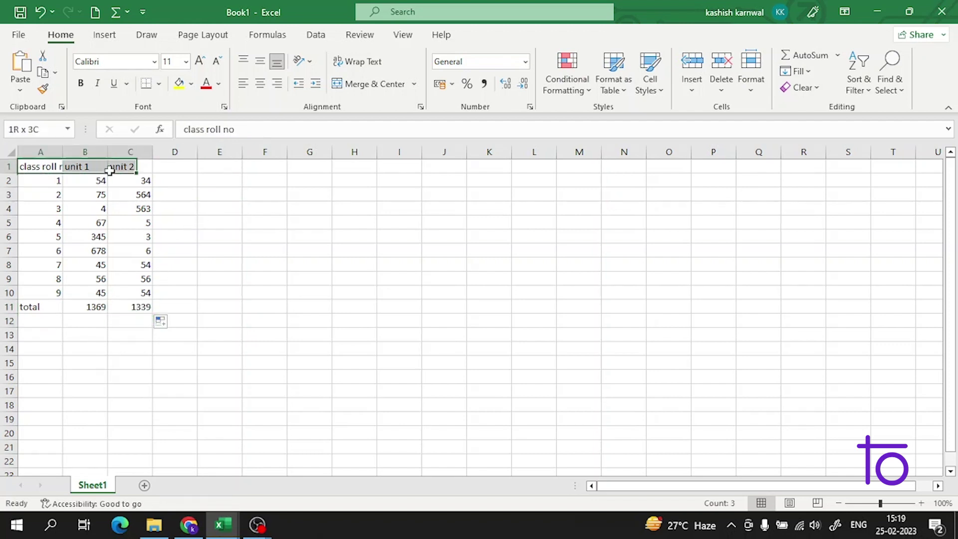
click(177, 82)
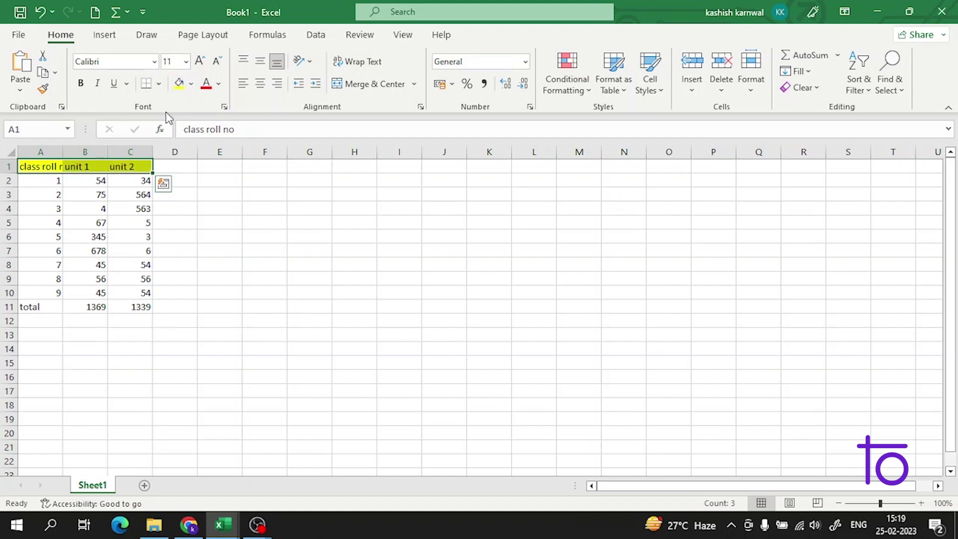
Fill the roll numbers and marks A2:C10 blue.
drag(53, 180, 138, 293)
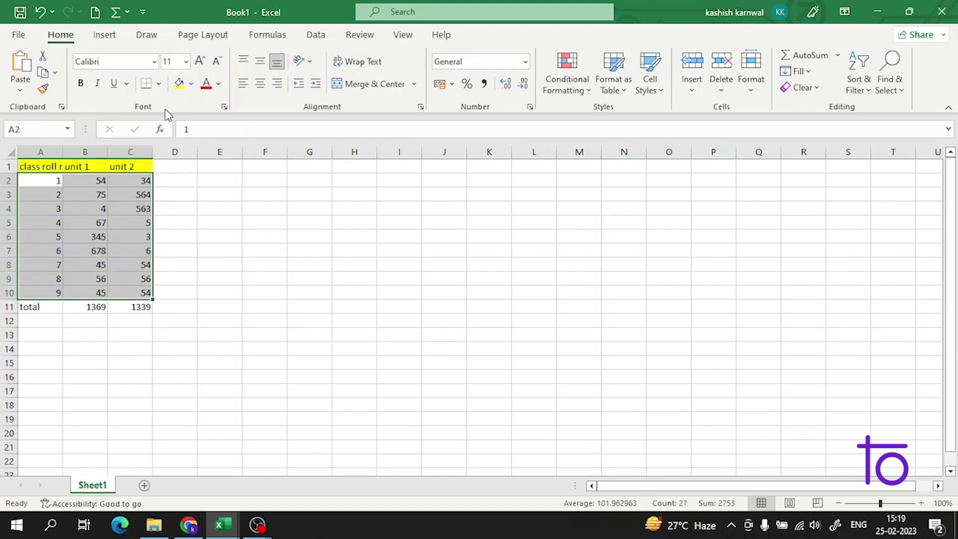
click(192, 88)
click(248, 216)
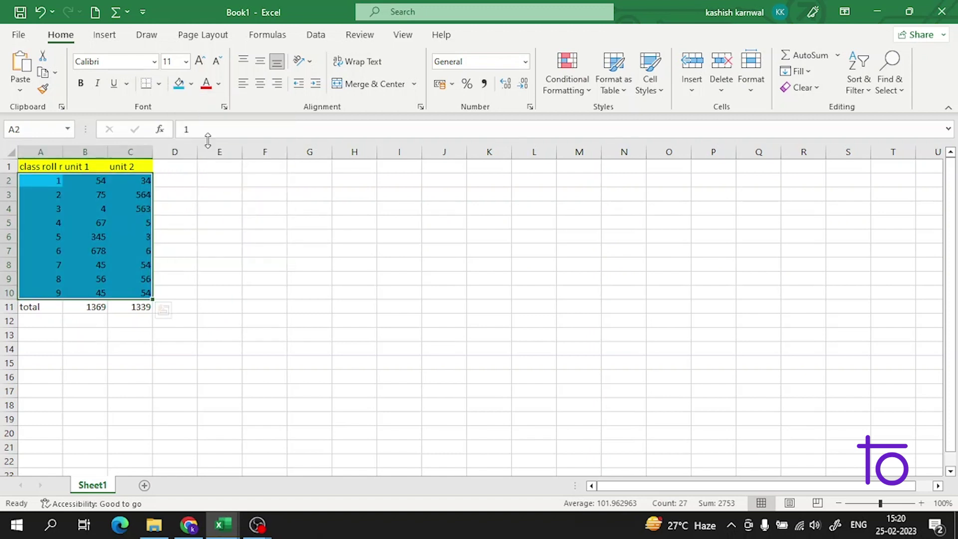
Make the totals row A11:C11 text red.
click(34, 307)
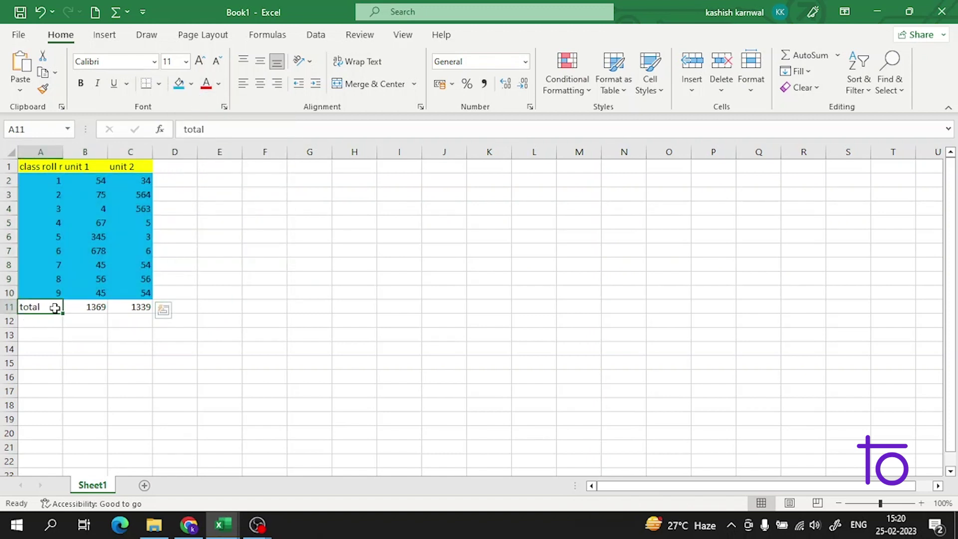
drag(63, 308, 124, 310)
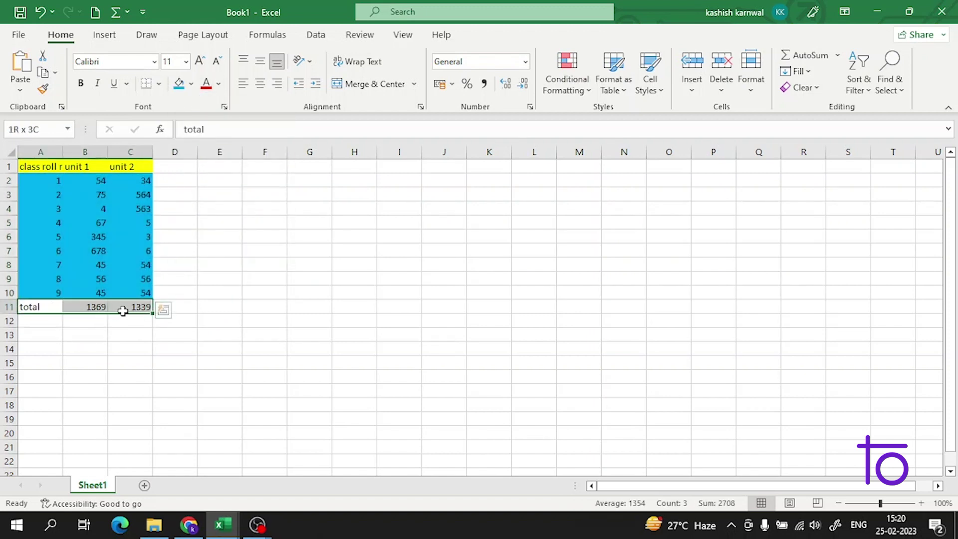
click(207, 84)
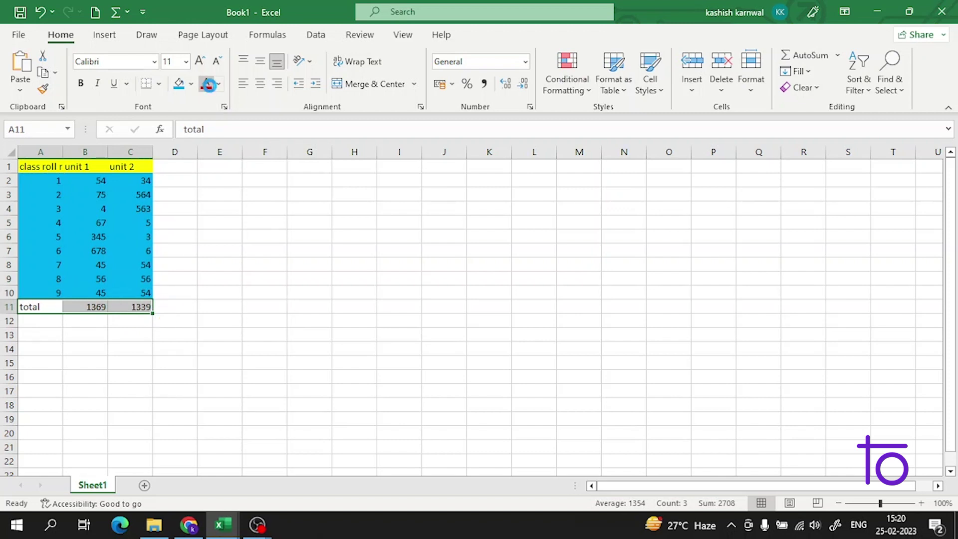
click(212, 238)
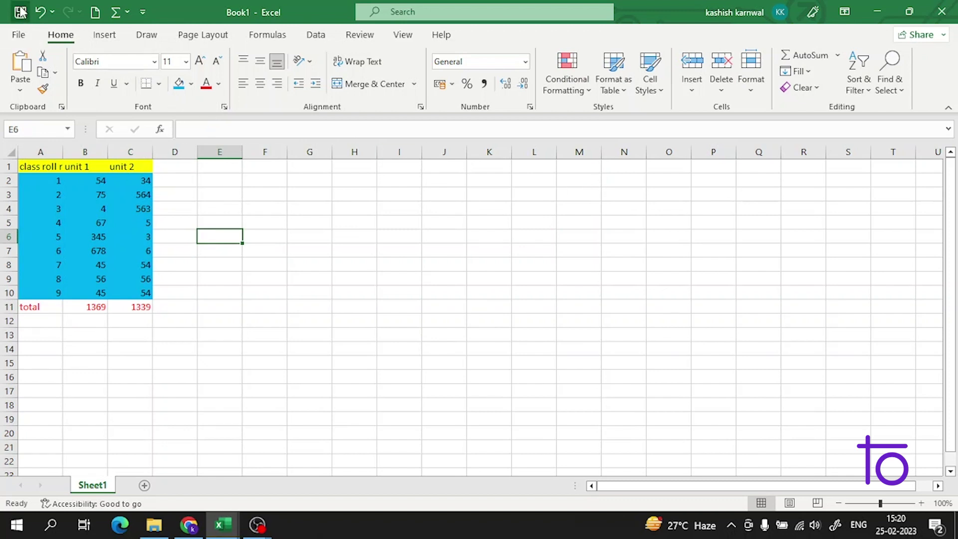
Save Book1 with the Excel Template file type into the Custom Office Templates folder.
click(21, 34)
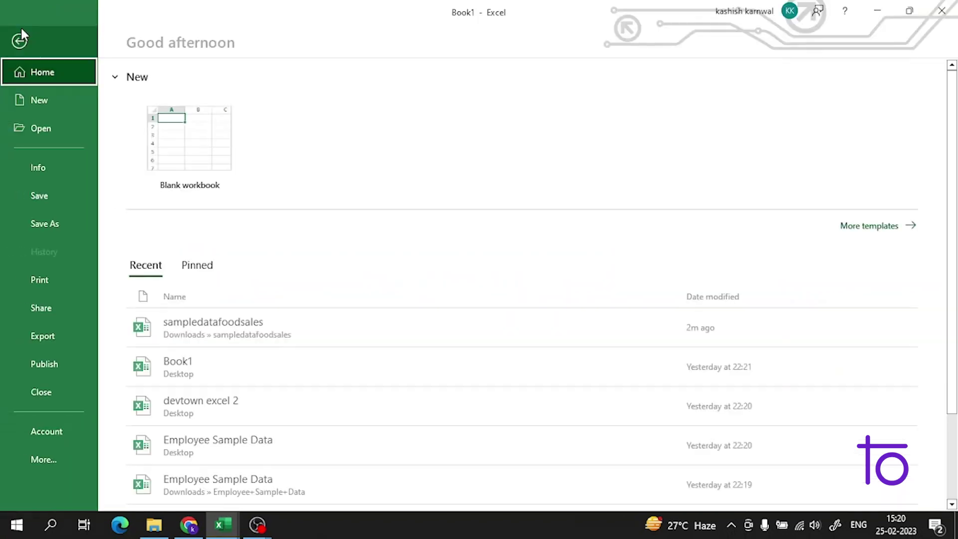
click(52, 220)
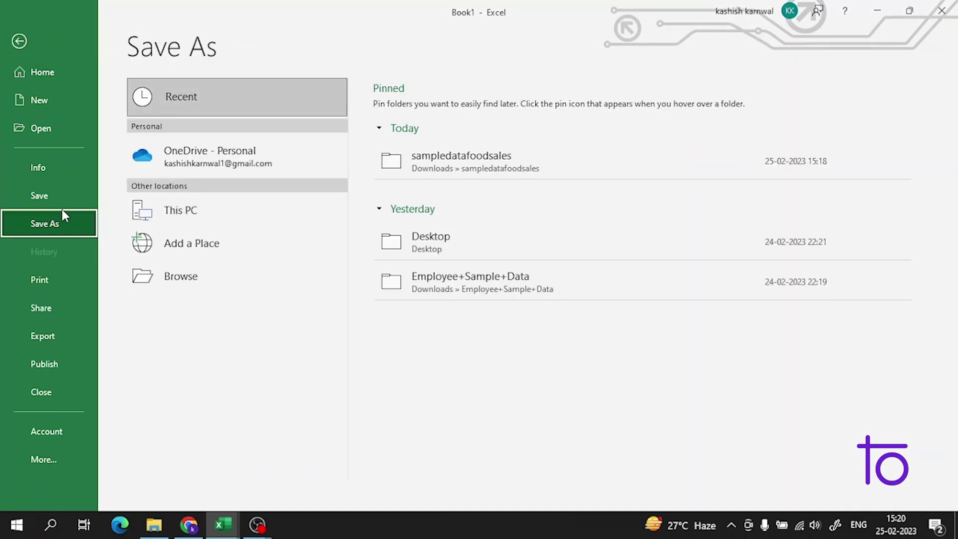
click(454, 230)
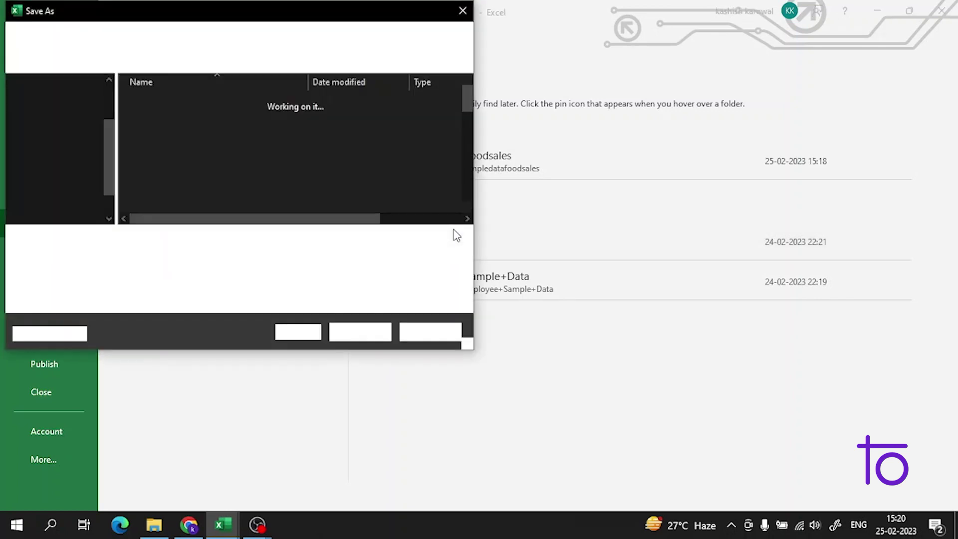
click(463, 255)
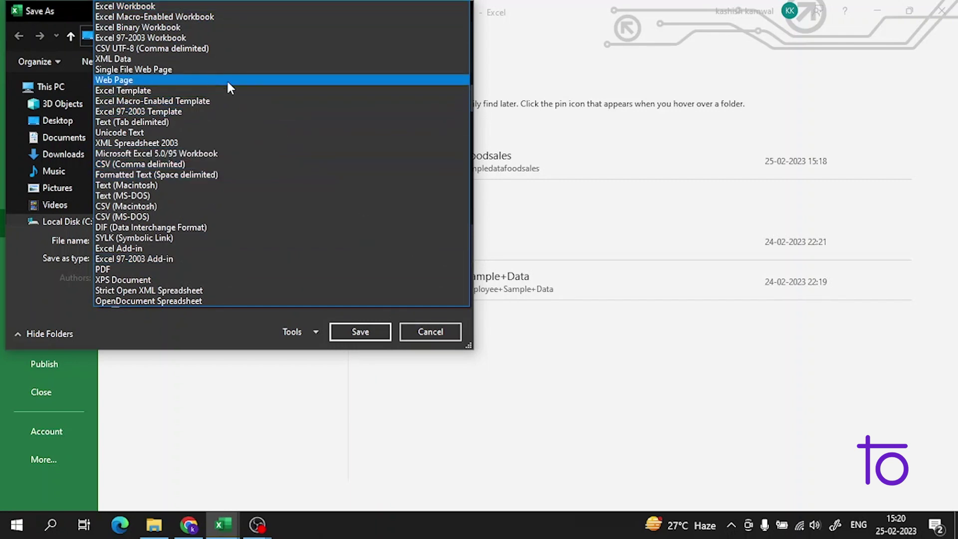
click(172, 94)
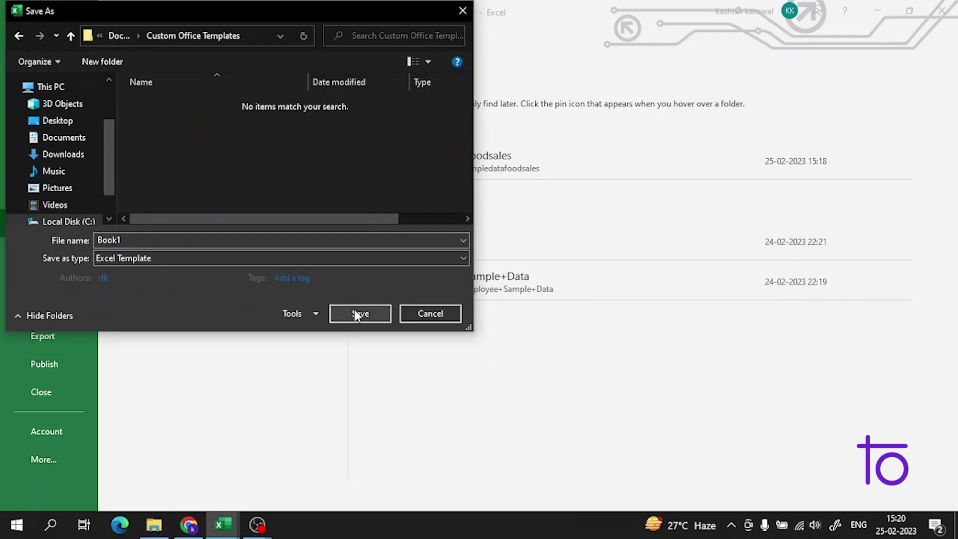
click(360, 313)
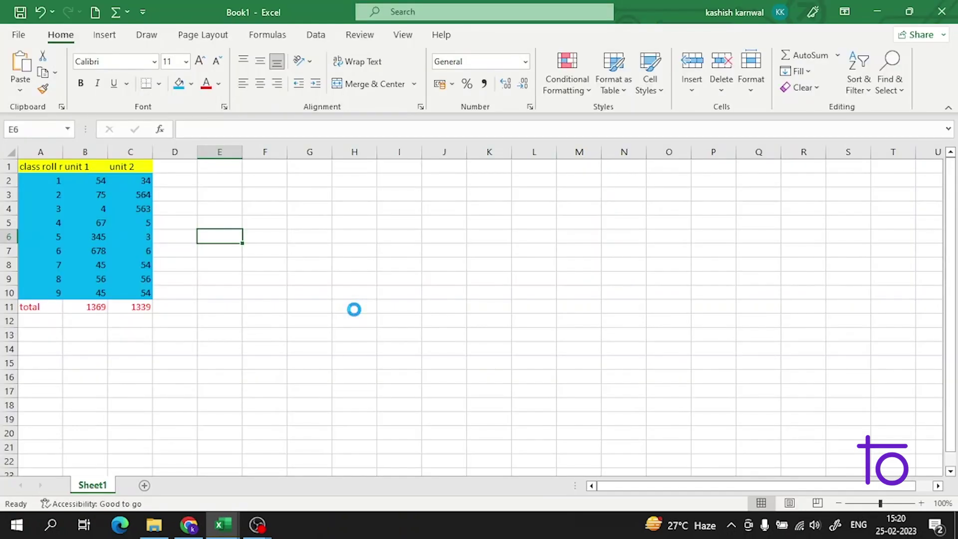
Browse the Personal template search results under More templates, then go back to the New page.
click(19, 36)
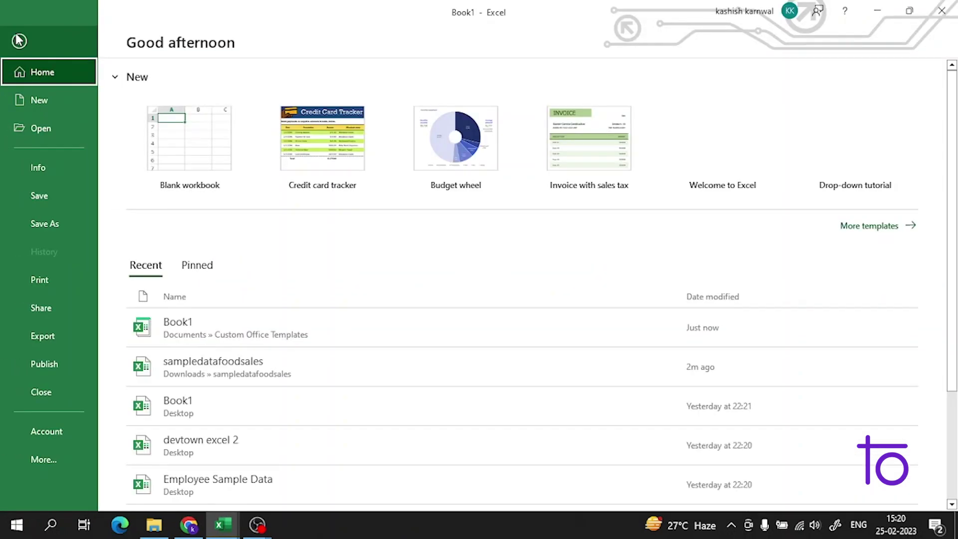
click(869, 226)
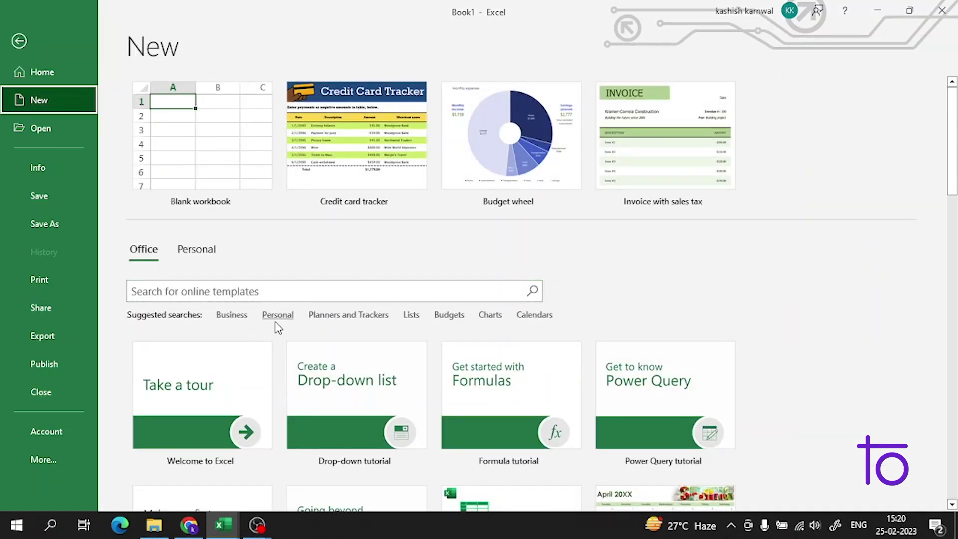
click(276, 316)
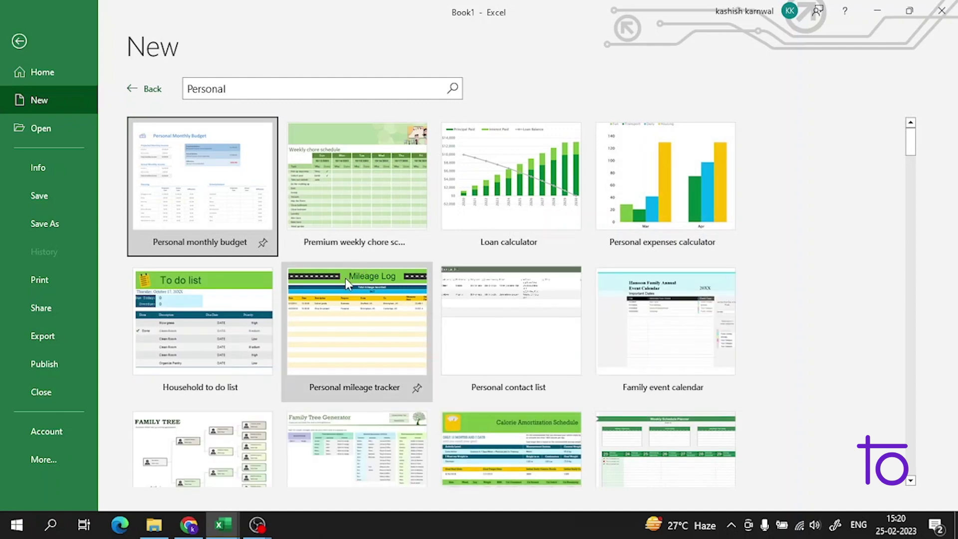
scroll(688, 339, down, 4)
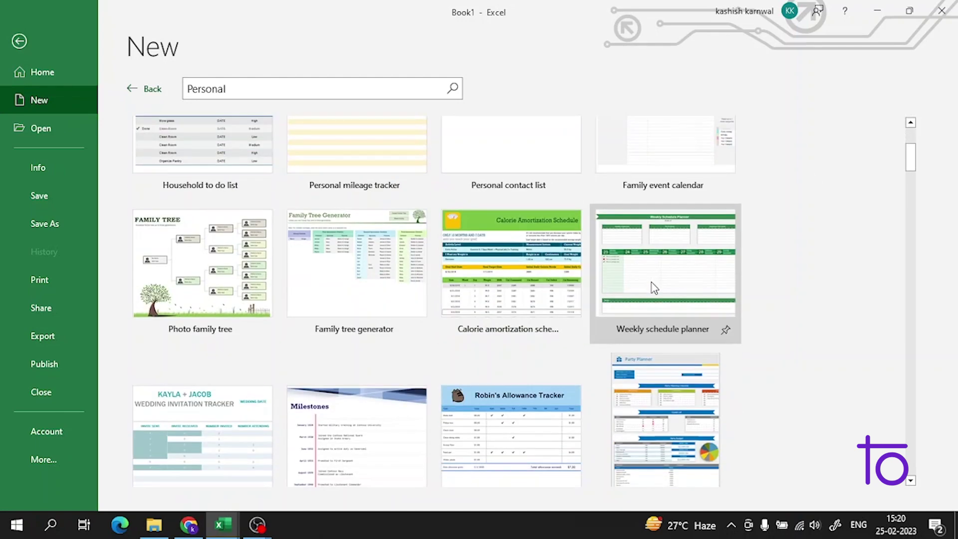
scroll(653, 289, down, 15)
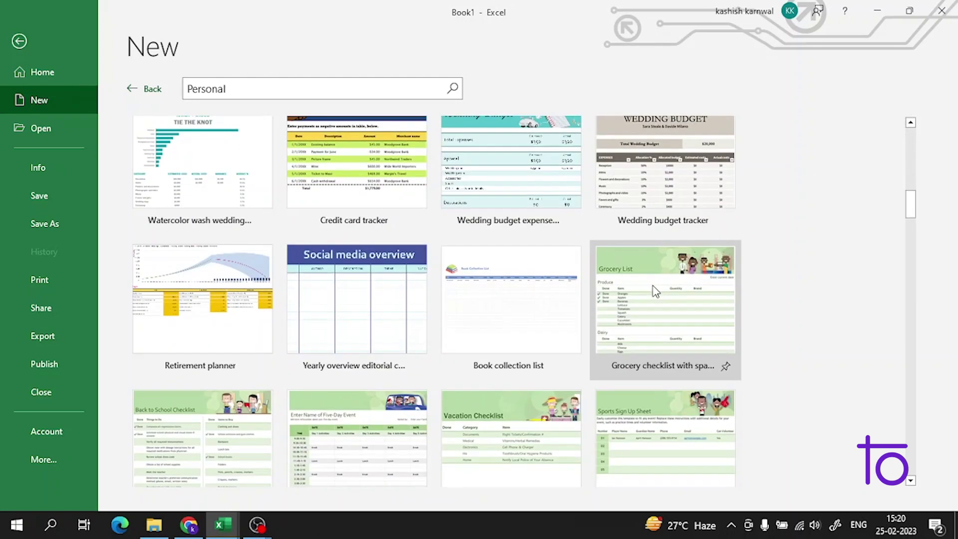
scroll(655, 289, down, 15)
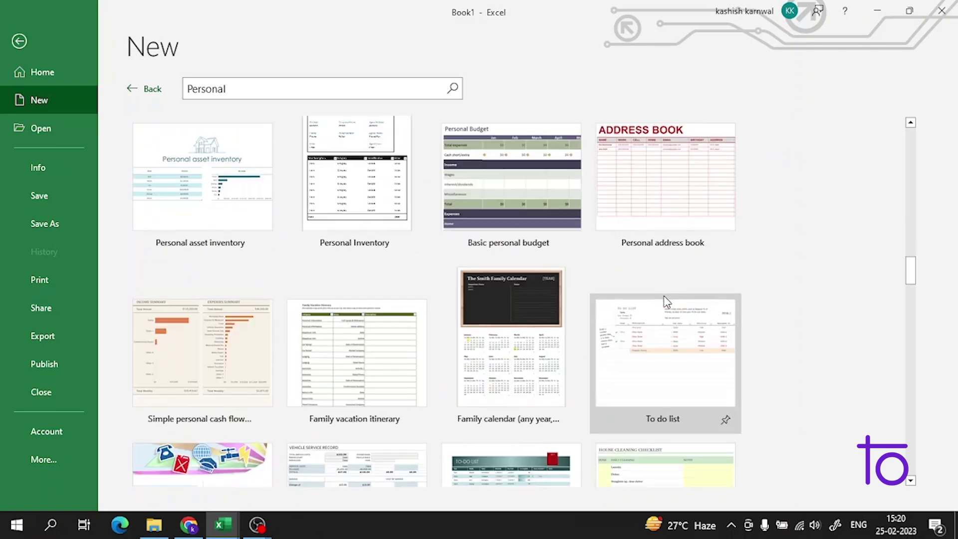
scroll(675, 280, up, 10)
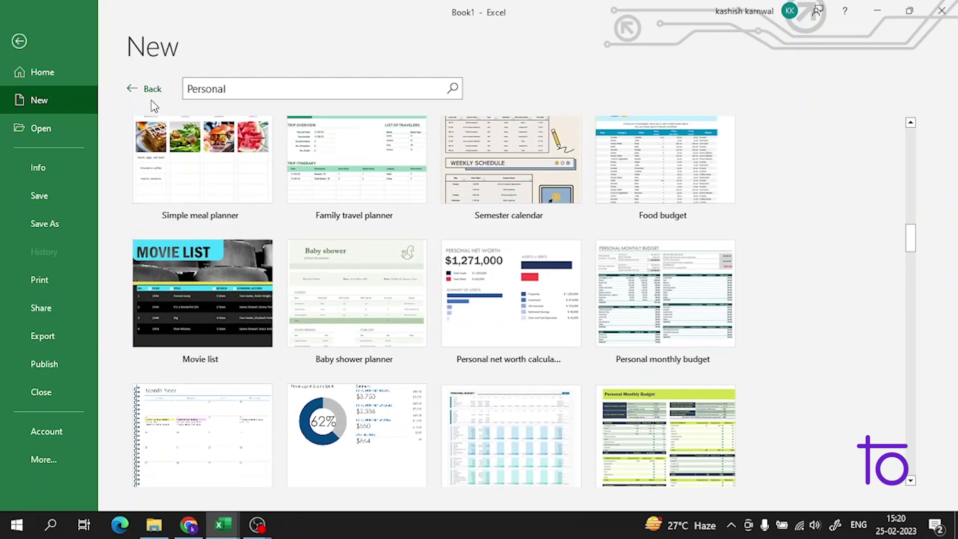
click(153, 89)
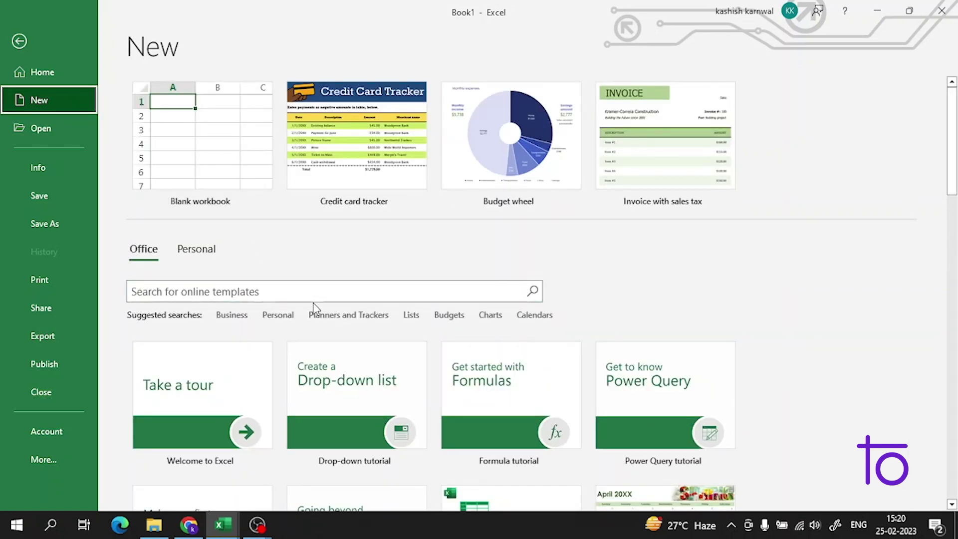
click(196, 248)
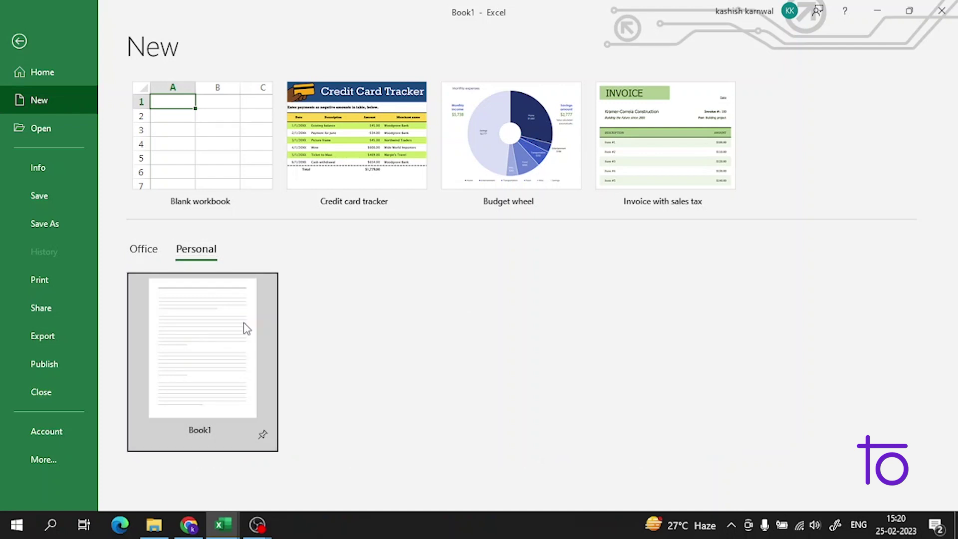
click(232, 390)
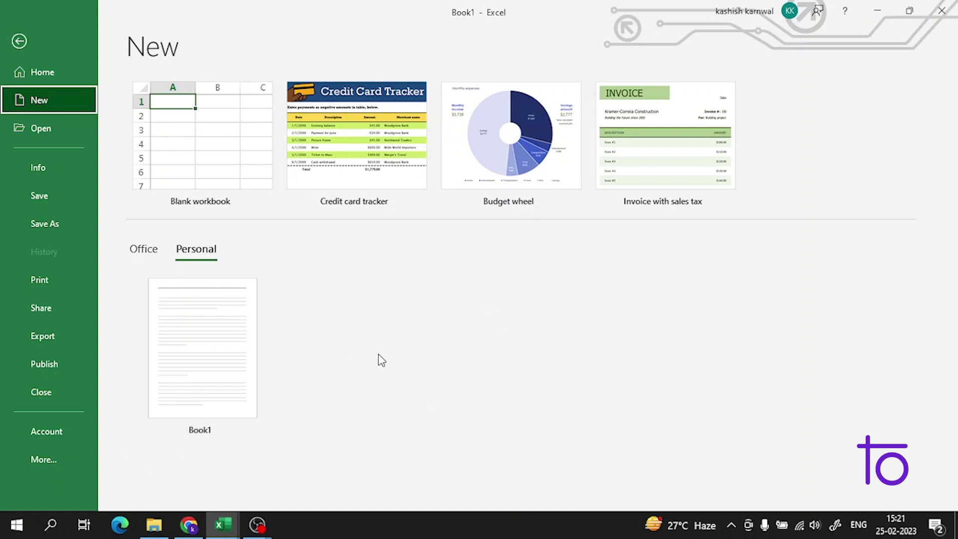
click(214, 357)
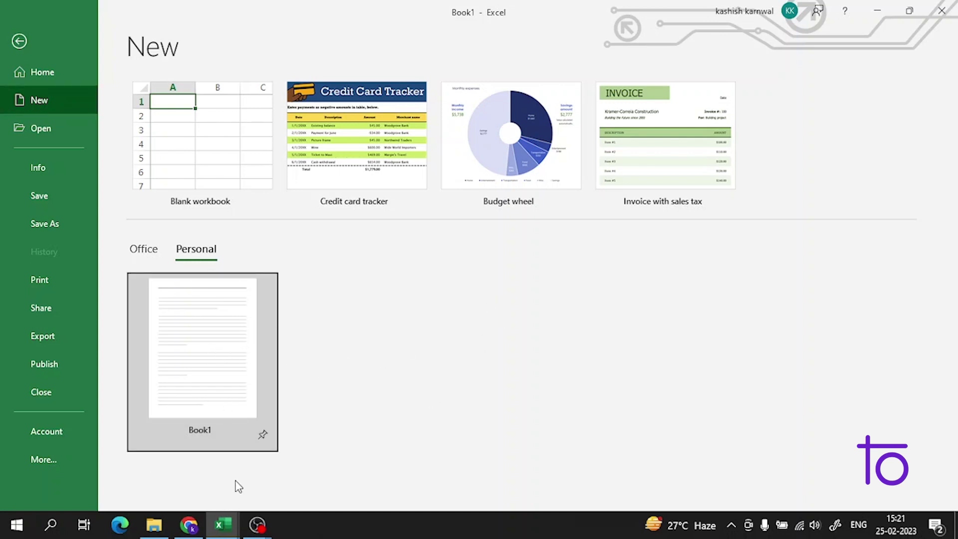
mouse_move(145, 524)
click(127, 482)
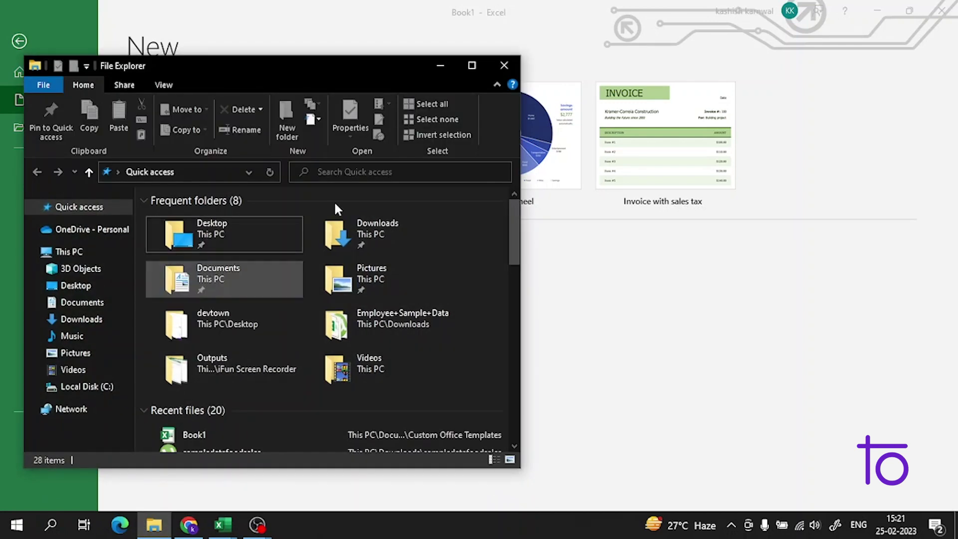
click(432, 70)
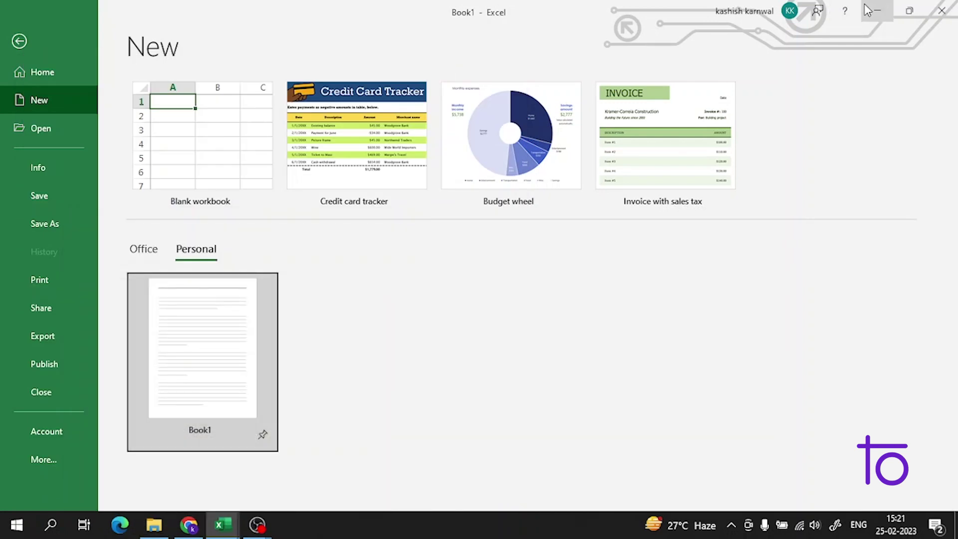
Minimise the Excel, browser, Budget wheel, Invoice and Credit card tracker windows, then bring up sampledatafoodsales.
click(871, 10)
click(869, 8)
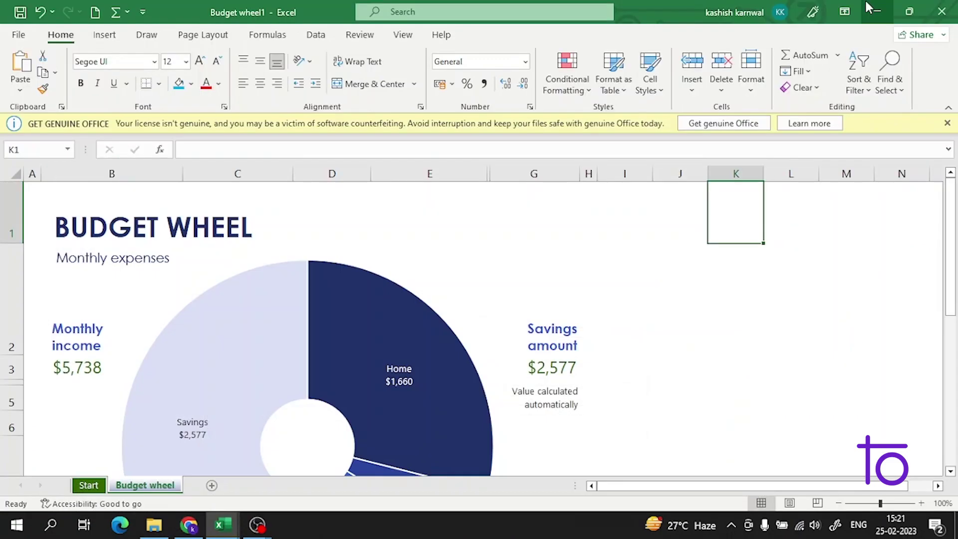
click(868, 8)
click(868, 8)
click(869, 8)
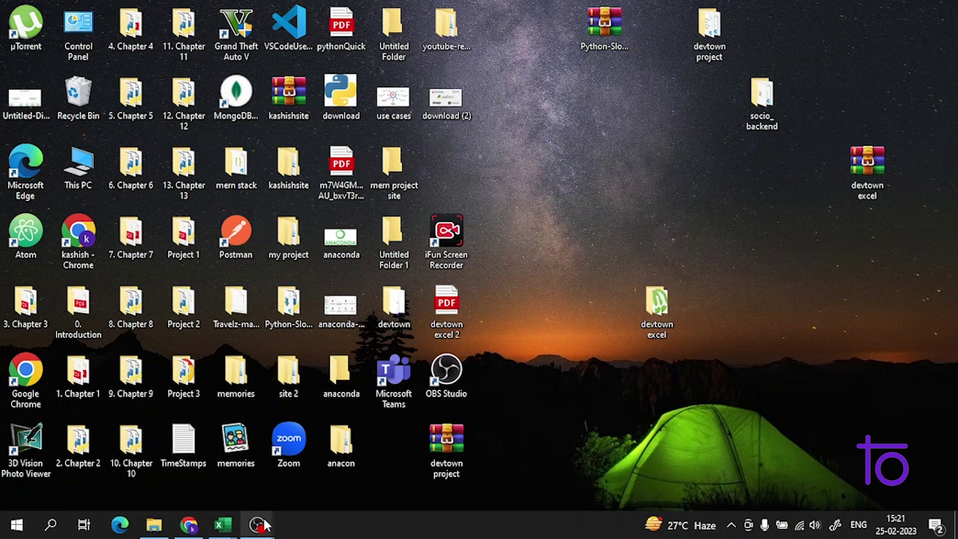
mouse_move(223, 523)
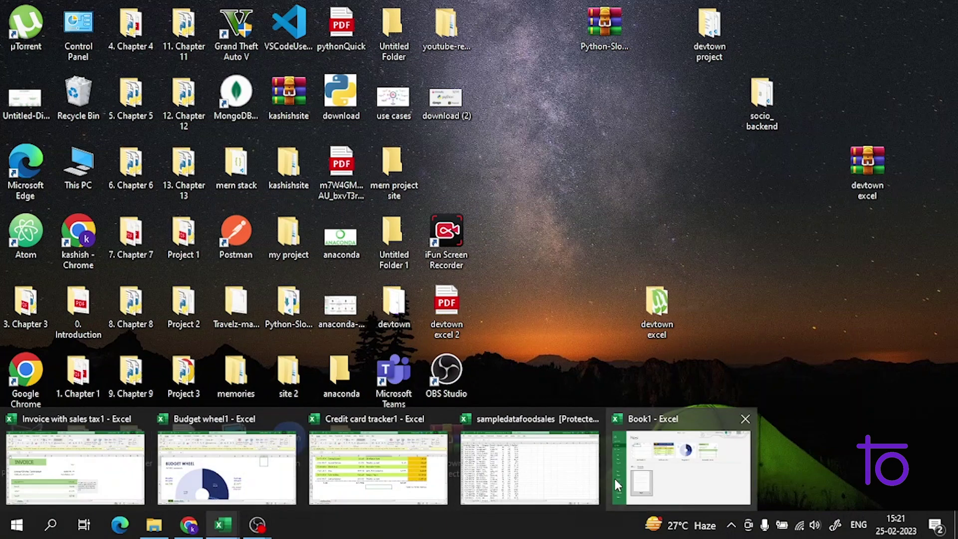
click(559, 456)
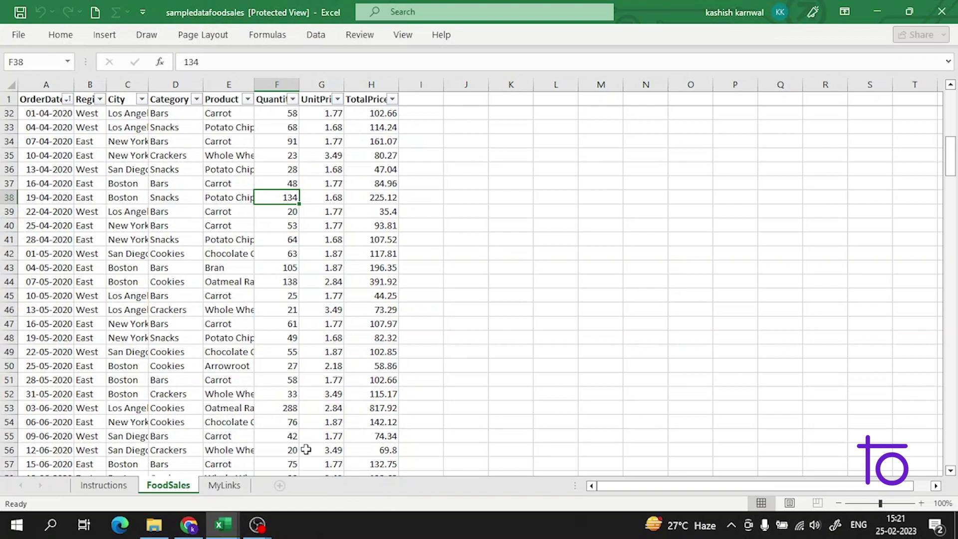